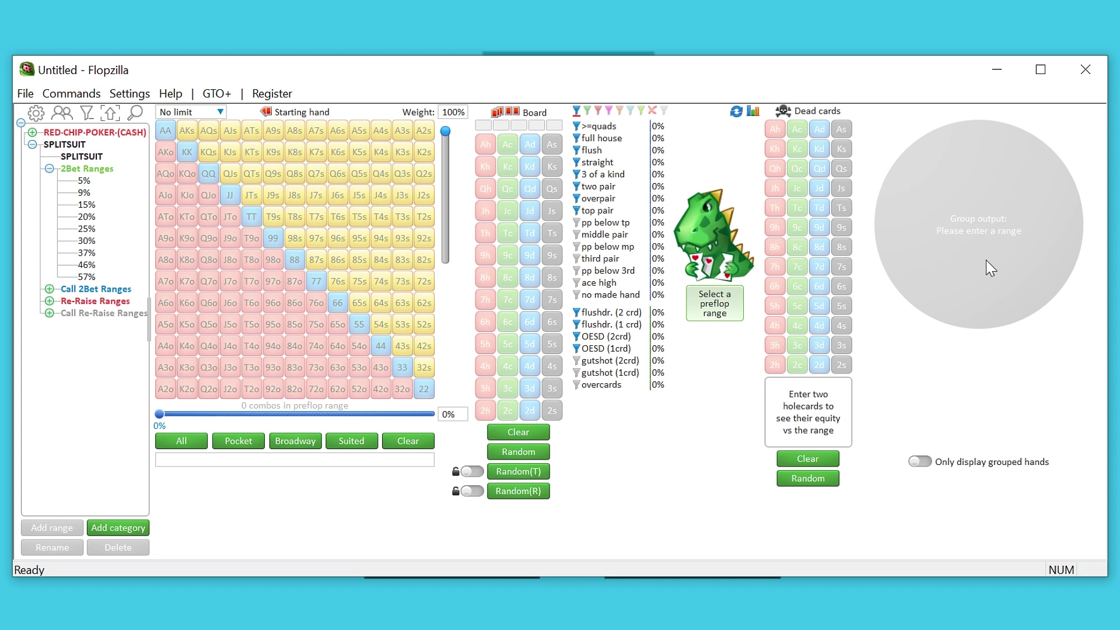
- Dismiss the startup settings and paint AA, KK, QQ and some king and queen hands into the grid
click(35, 114)
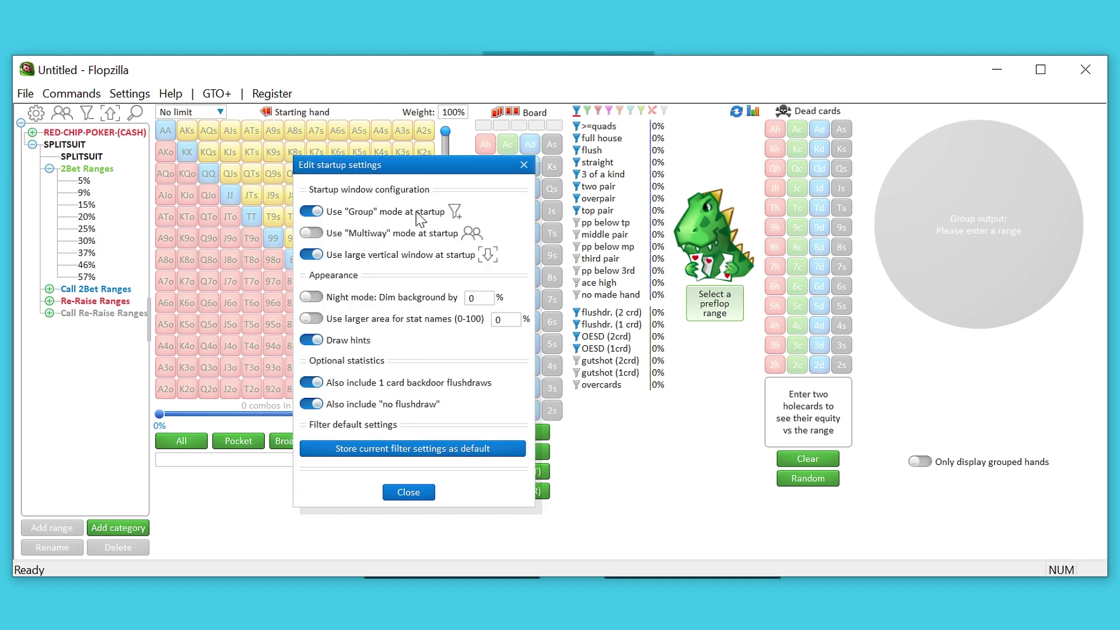
click(409, 492)
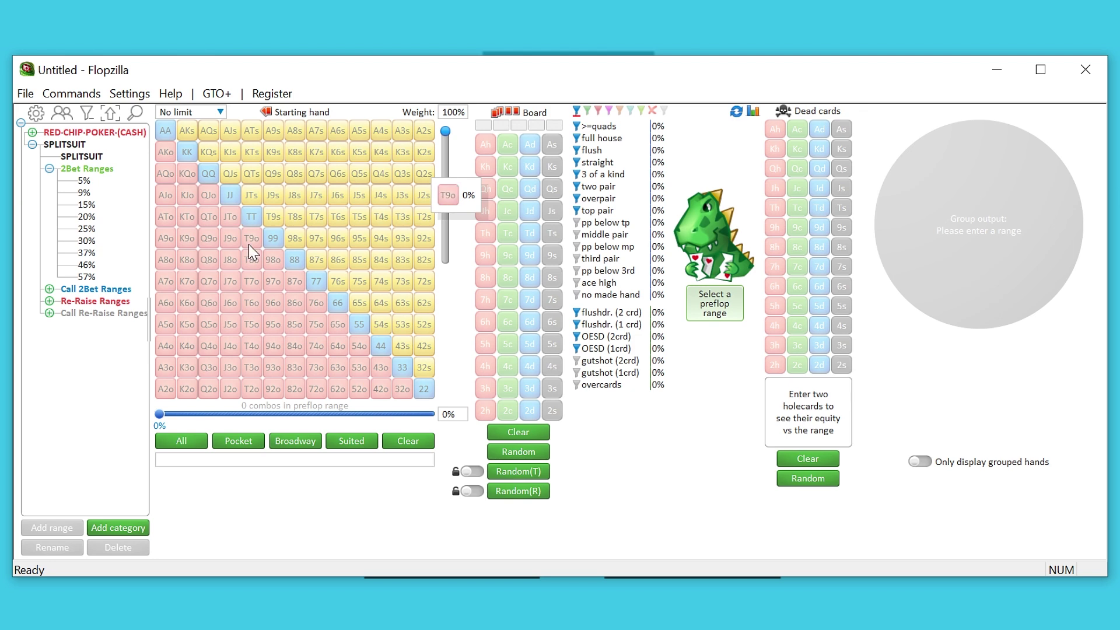
drag(160, 133, 263, 177)
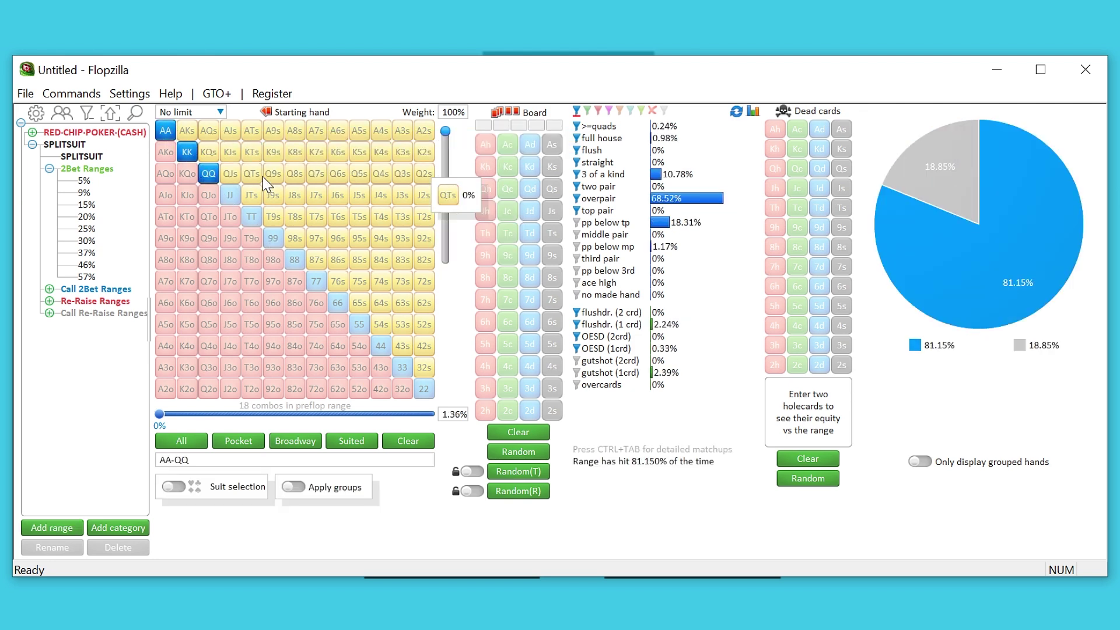
mouse_move(187, 174)
mouse_down()
mouse_move(185, 196)
mouse_move(280, 192)
mouse_move(227, 130)
mouse_move(209, 131)
mouse_up()
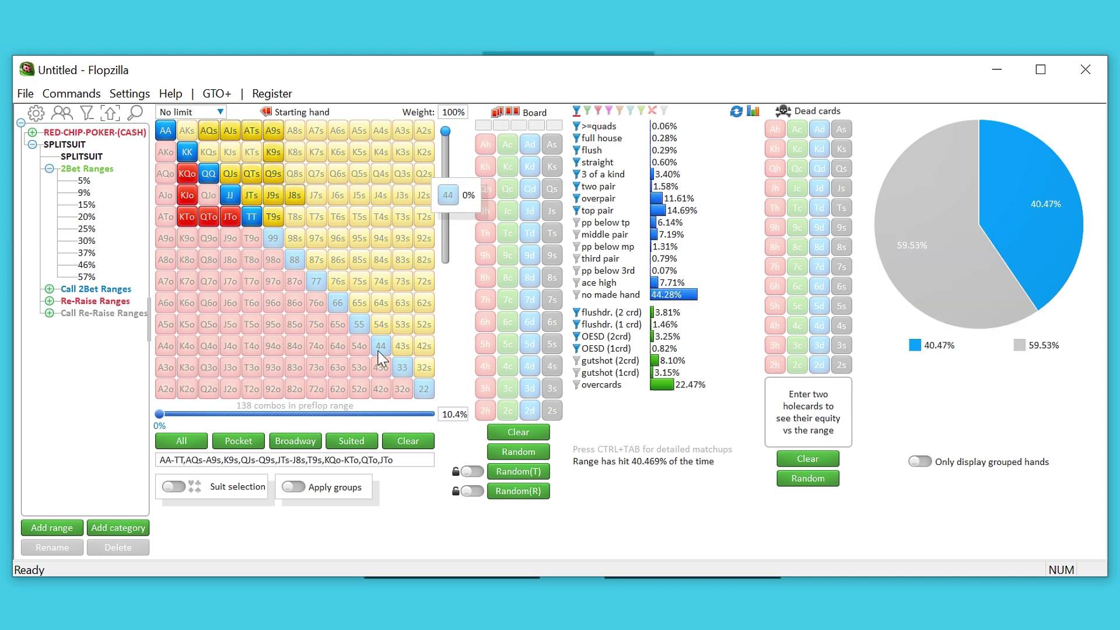
- Clear the range, try the Suited and Broadway presets, then clear again
click(399, 442)
click(347, 442)
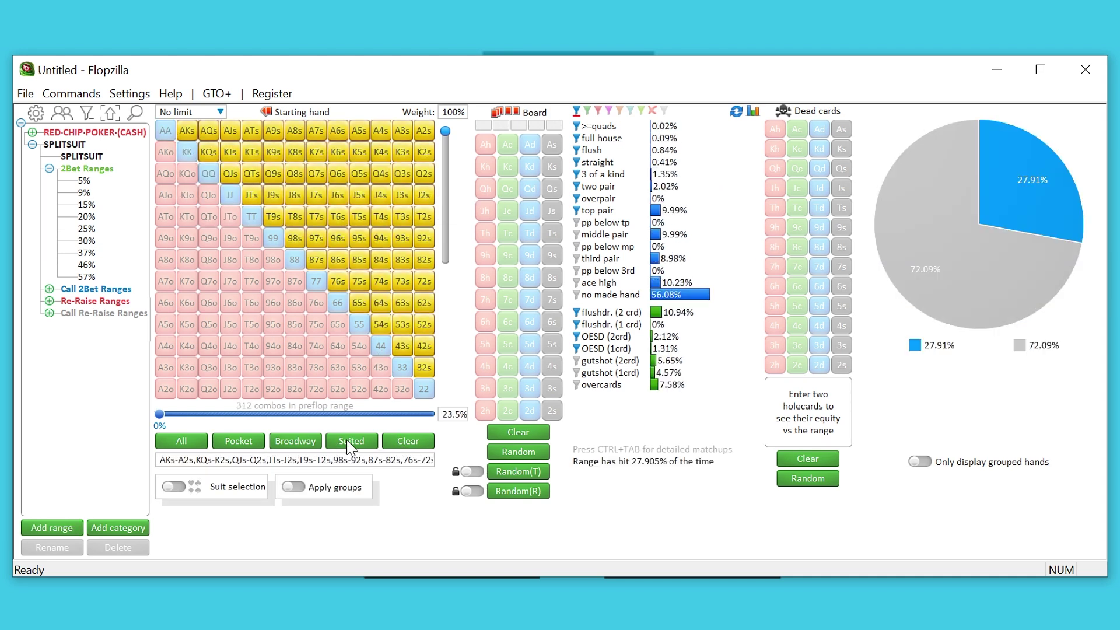
click(304, 446)
click(400, 443)
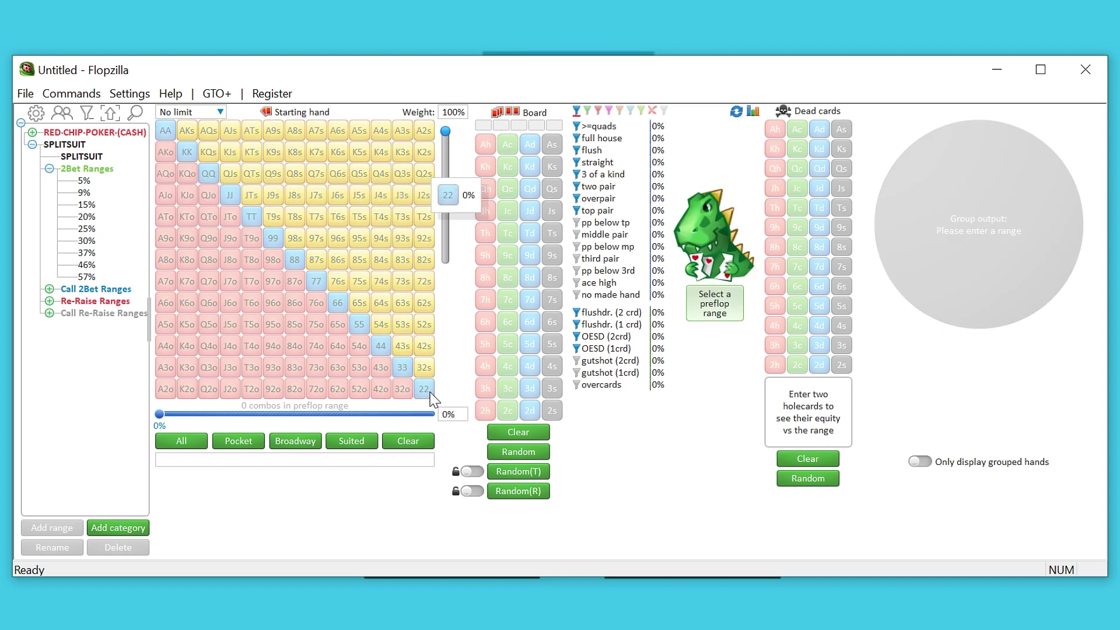
- Try all pocket pairs plus AKs–A5s, clear, then paint a new 180-combo range from AA
drag(426, 388, 426, 388)
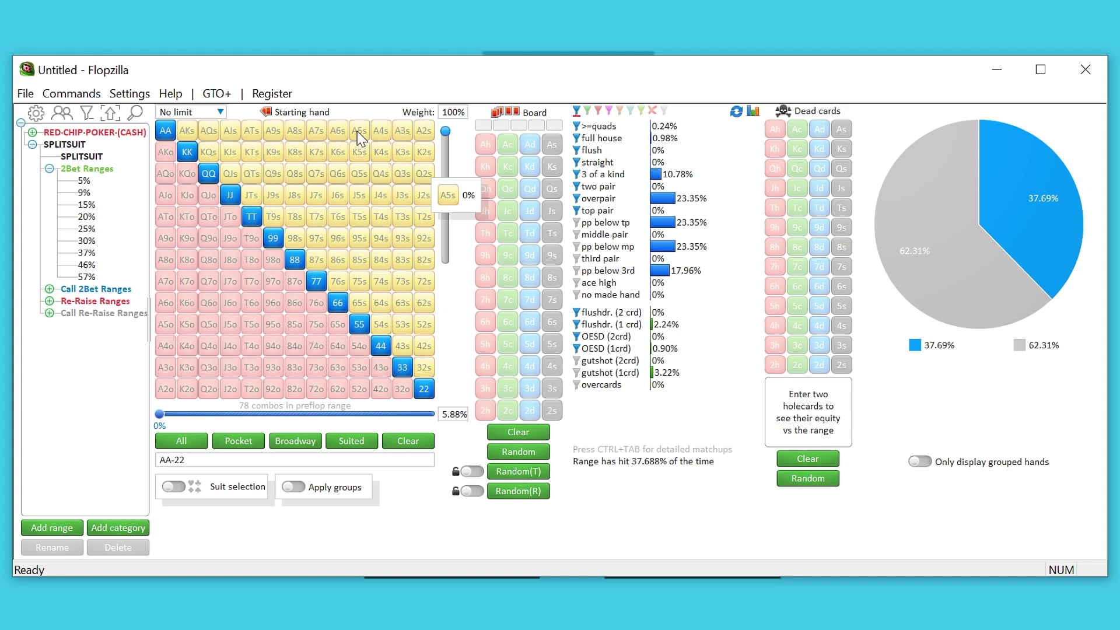
drag(361, 139, 175, 132)
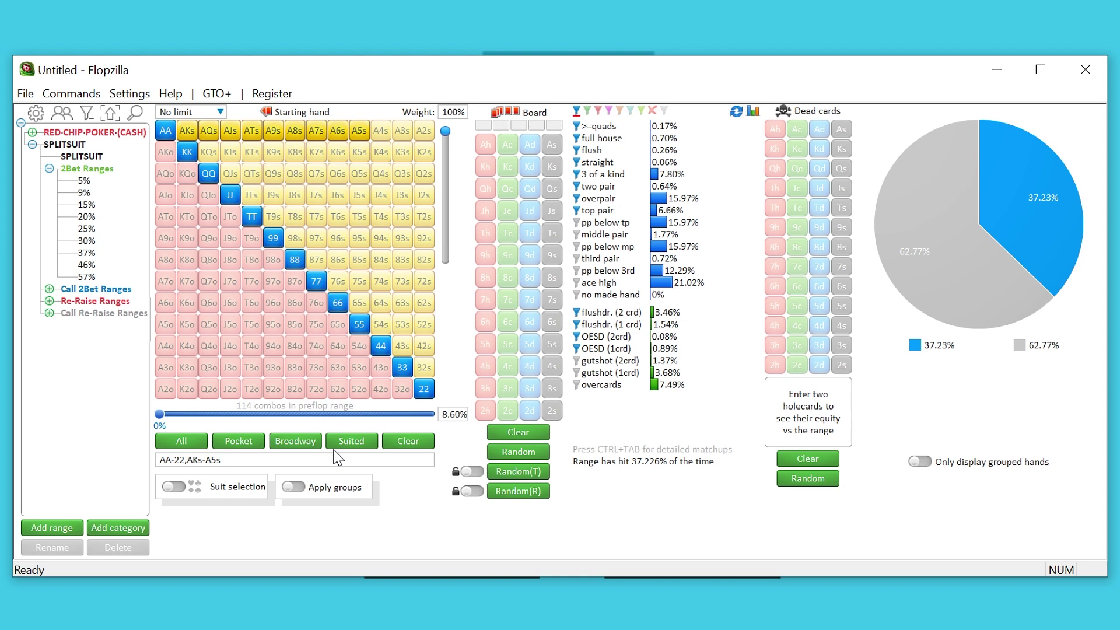
click(408, 442)
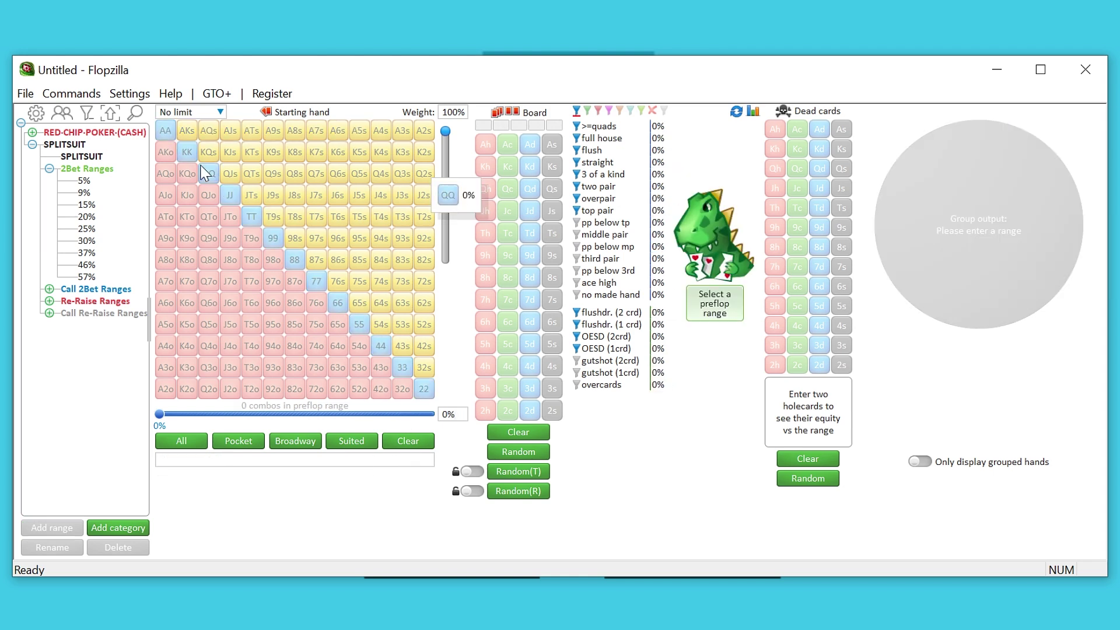
mouse_move(165, 130)
mouse_down()
mouse_move(280, 216)
mouse_move(251, 130)
mouse_move(256, 189)
mouse_up()
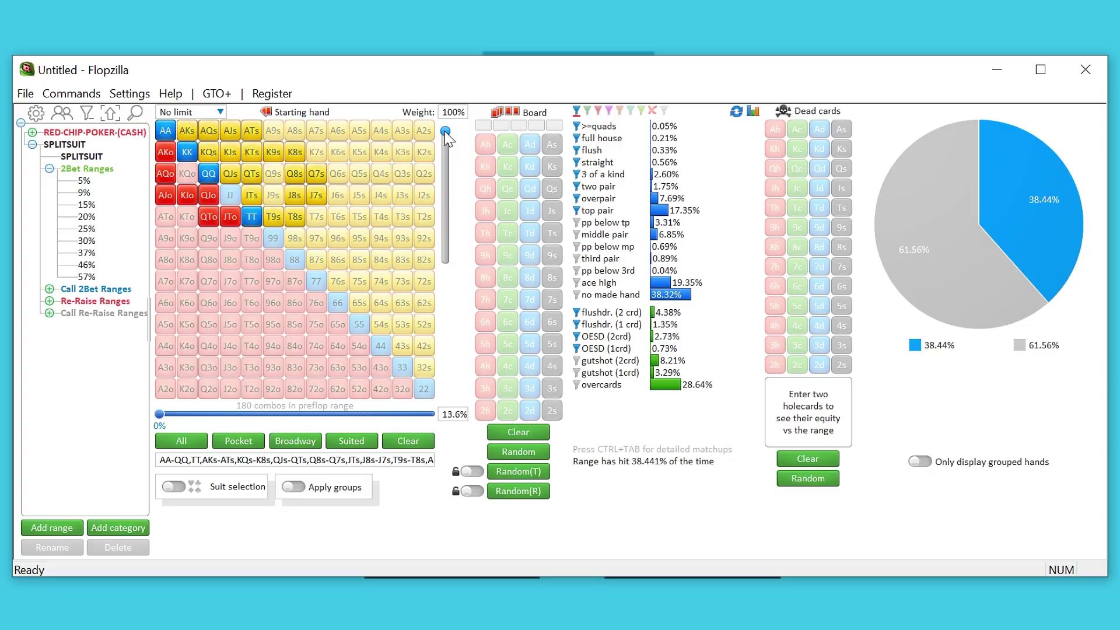
- Drag the Weight slider down so newly added hands get 50% weight
drag(445, 132, 446, 183)
- Add J7s and Q7s at 50%, offsuit broadway hands at 20%, and enable Suit selection
click(316, 195)
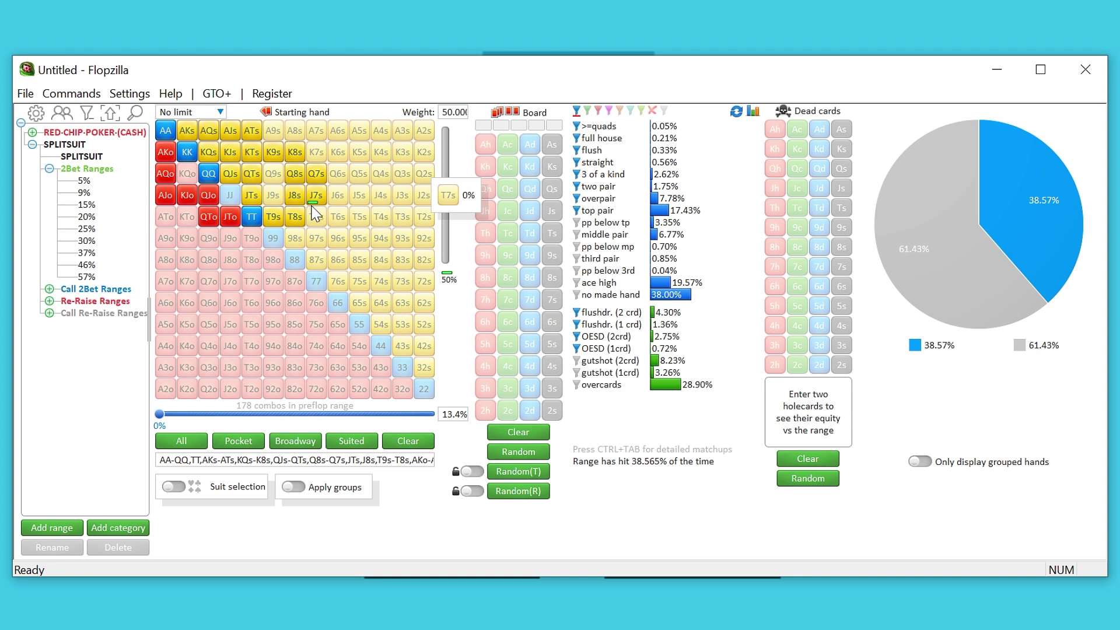
click(316, 174)
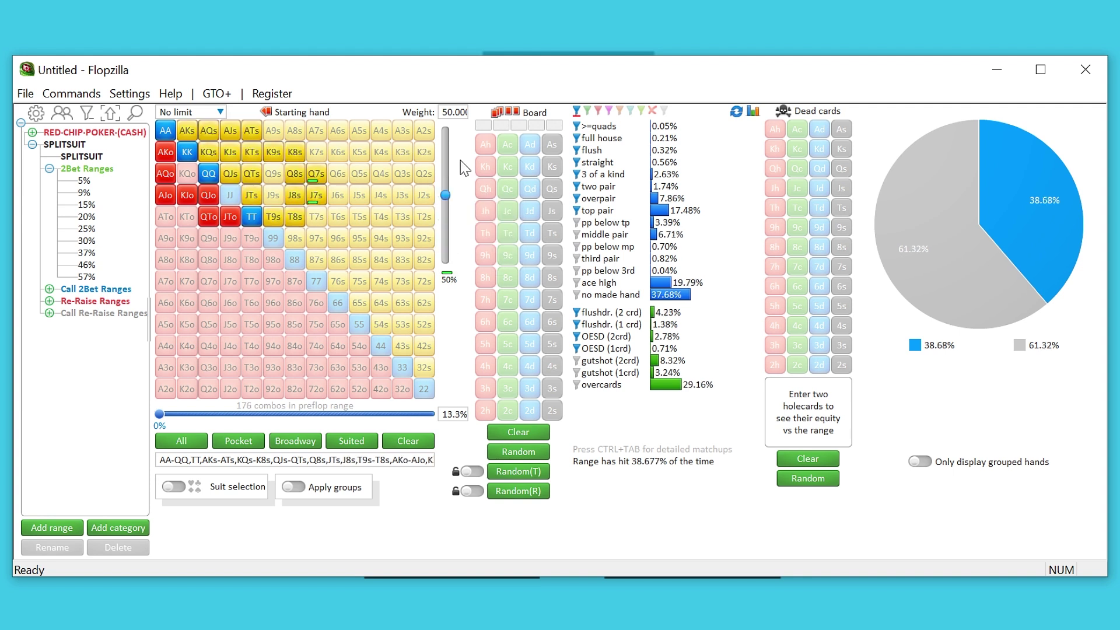
drag(449, 196, 446, 227)
drag(165, 151, 254, 241)
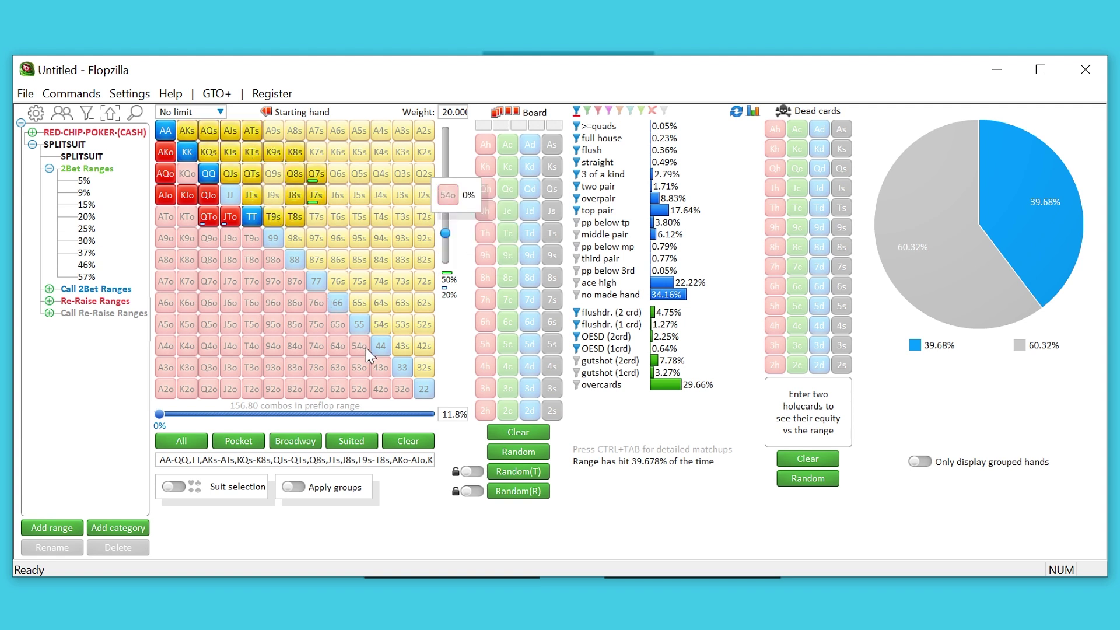
click(174, 488)
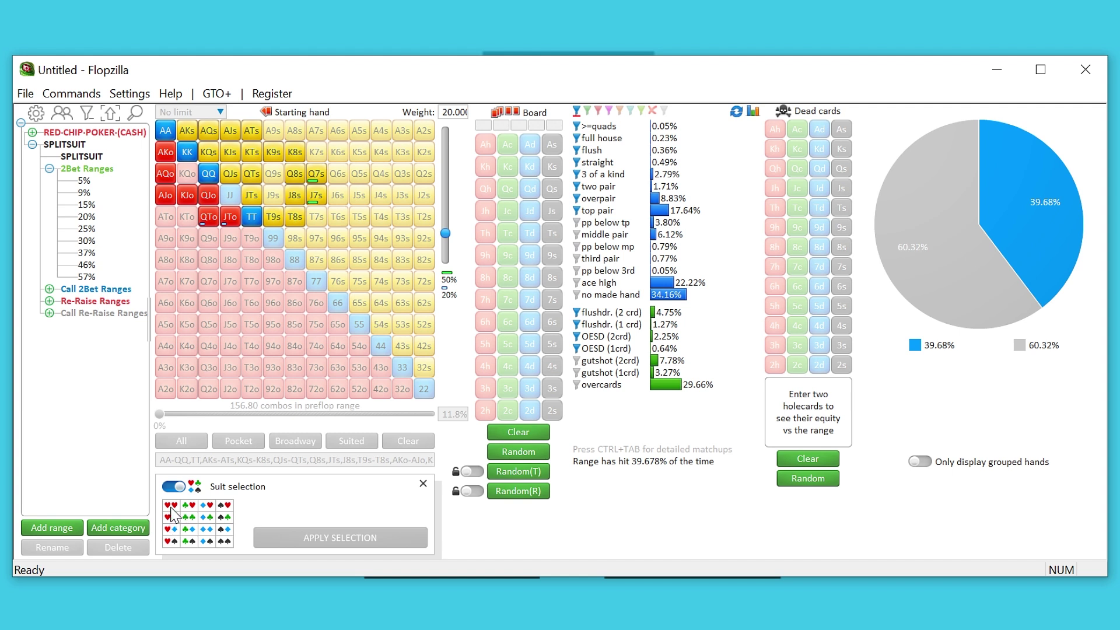
- Apply chosen suit combinations to offsuit ace hands, cutting the range to 124.40 combos
mouse_move(171, 509)
mouse_down()
mouse_move(173, 545)
mouse_move(209, 513)
mouse_move(228, 514)
mouse_up()
drag(209, 195, 167, 157)
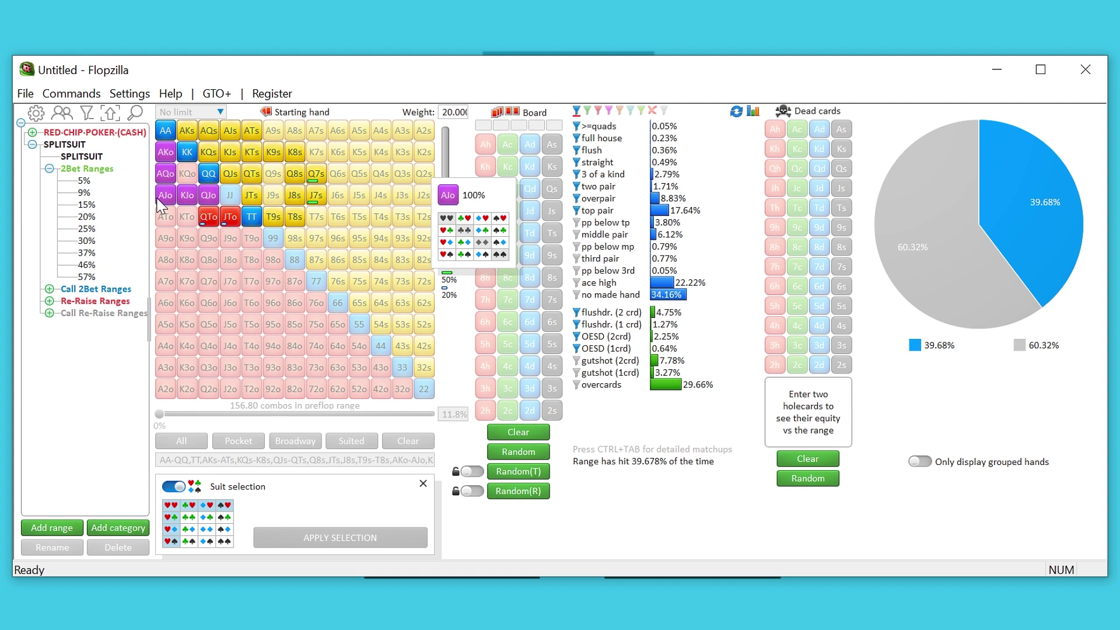
drag(161, 204, 168, 174)
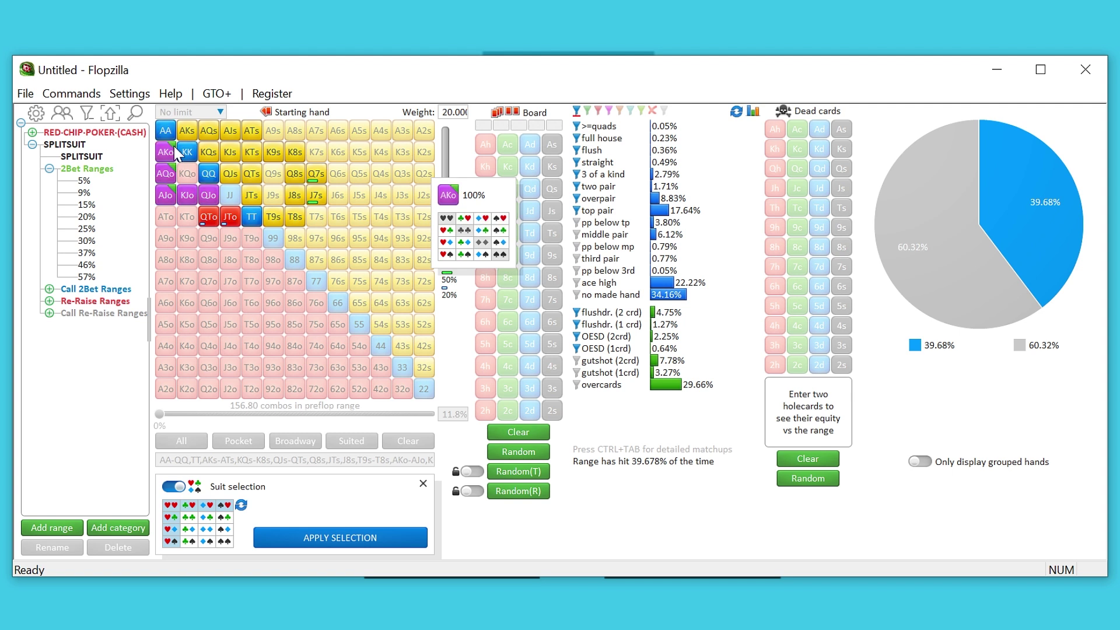
click(389, 540)
click(424, 483)
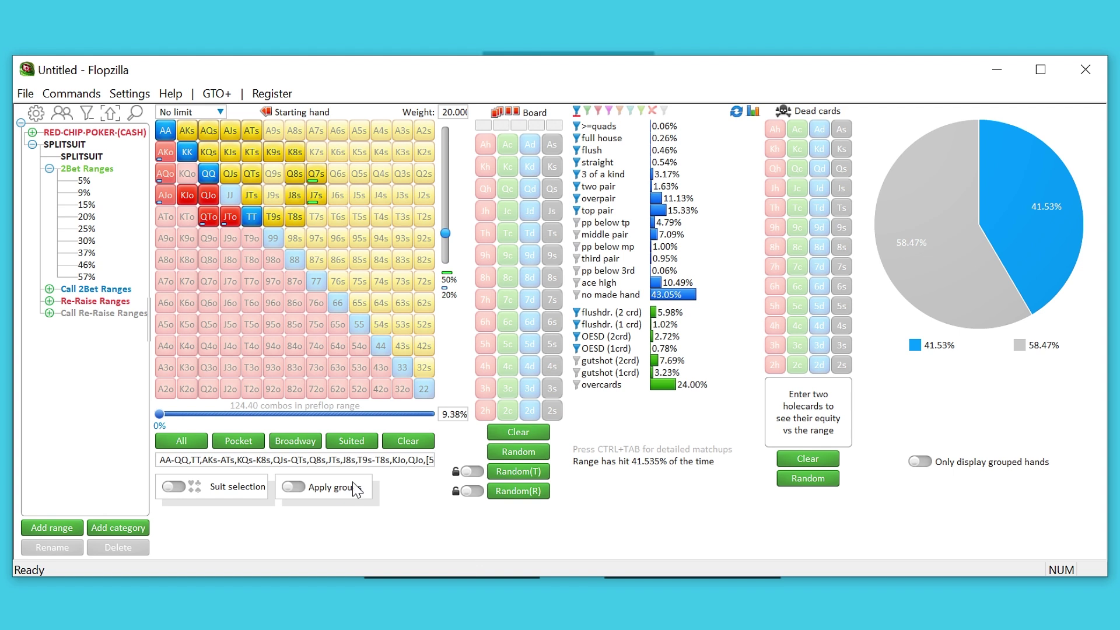
mouse_move(170, 203)
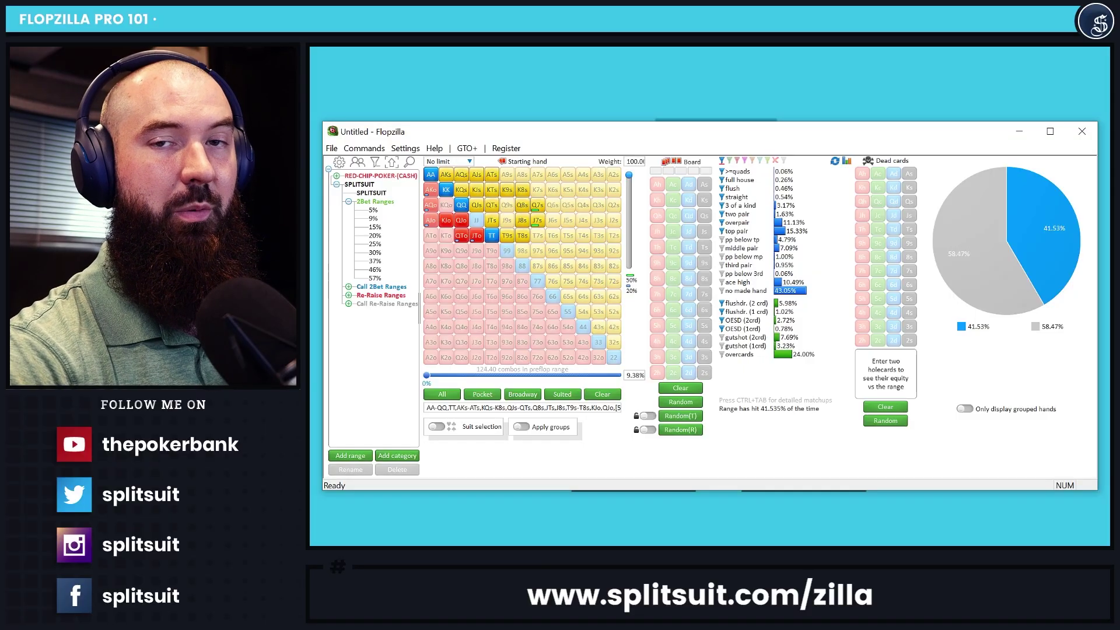
mouse_move(492, 234)
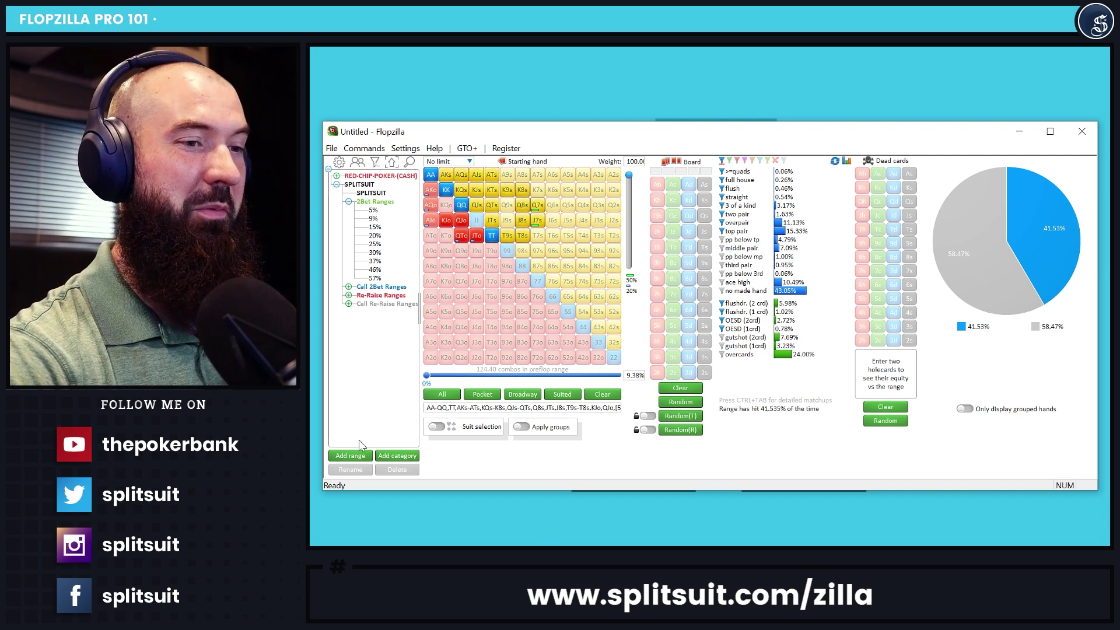
click(371, 193)
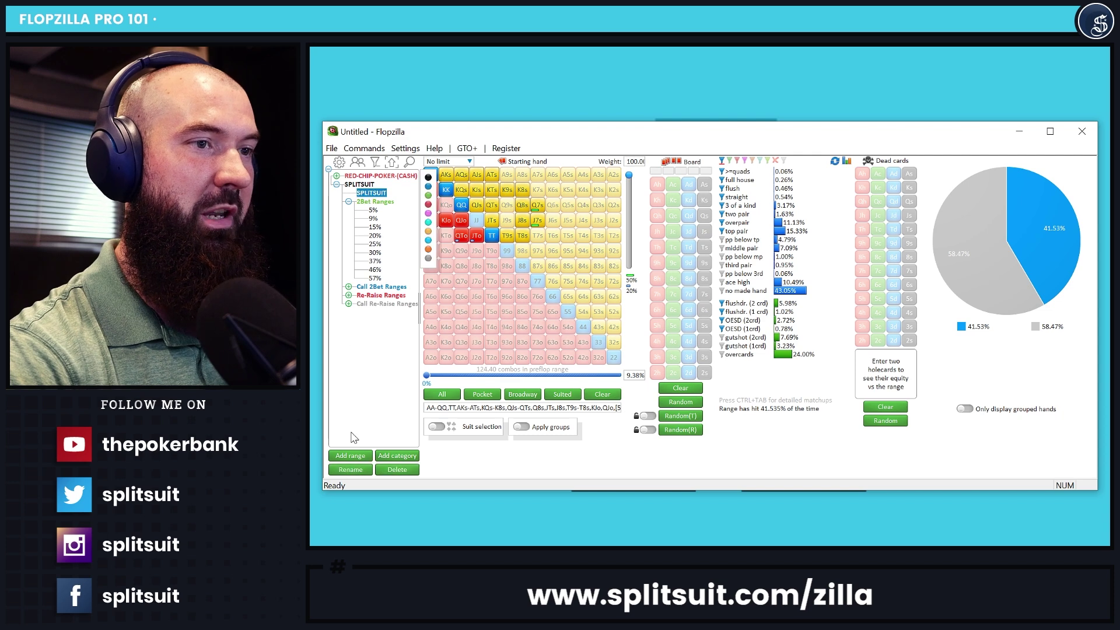
click(349, 457)
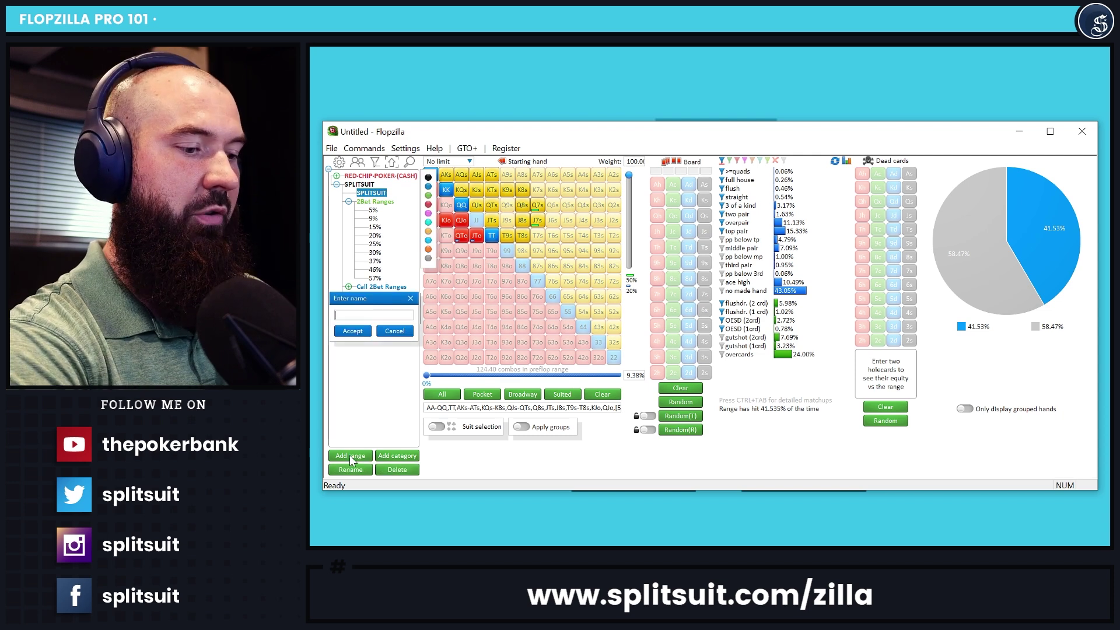
text(trashy)
key(Return)
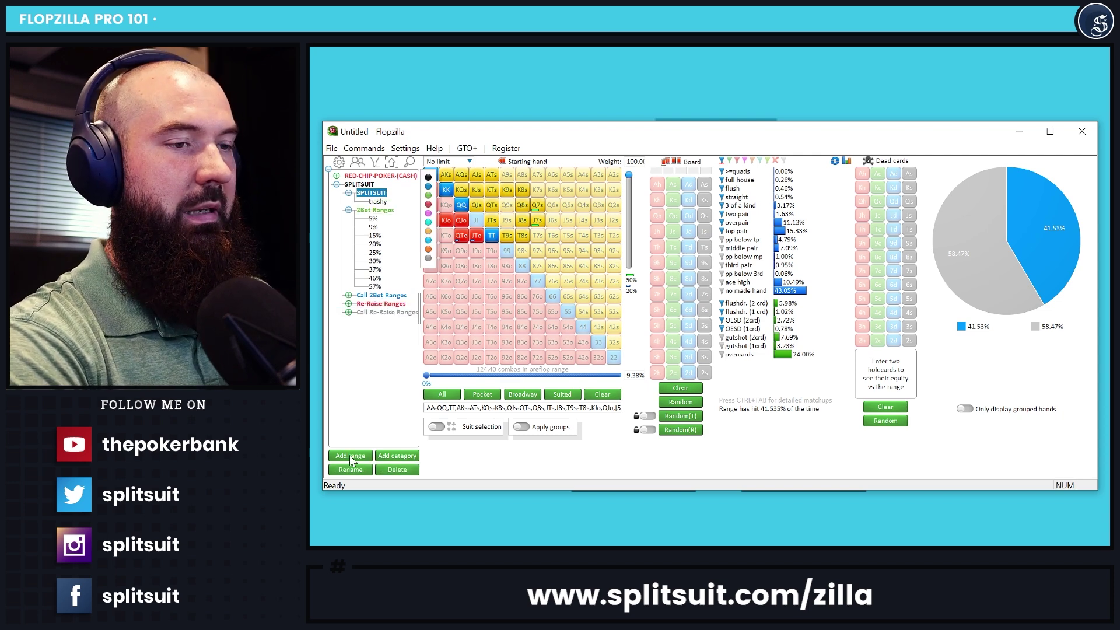
click(603, 395)
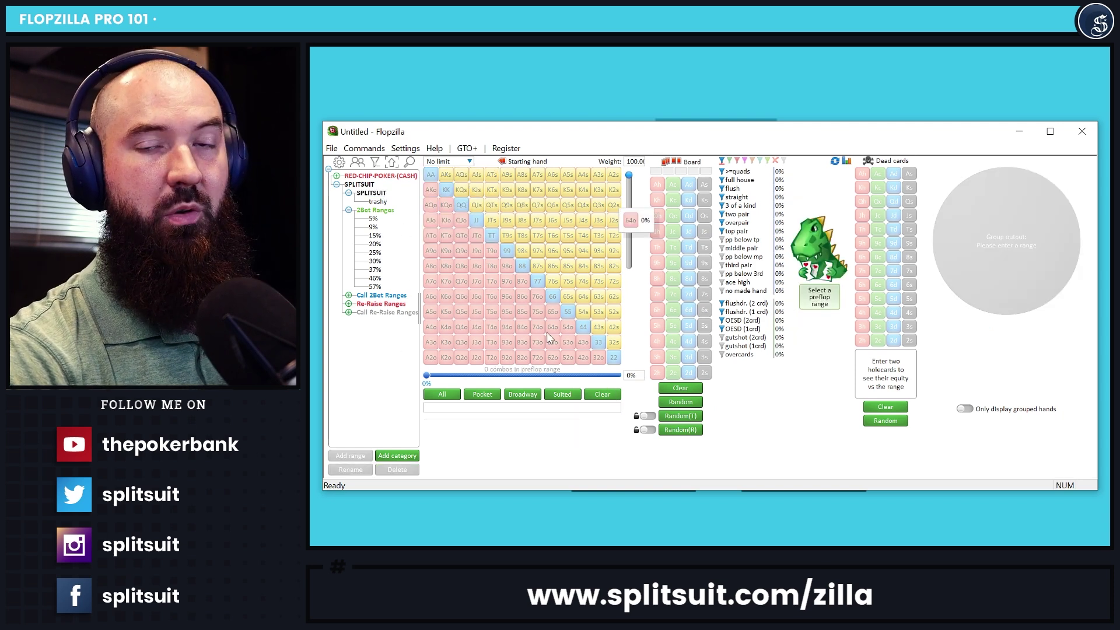
click(378, 202)
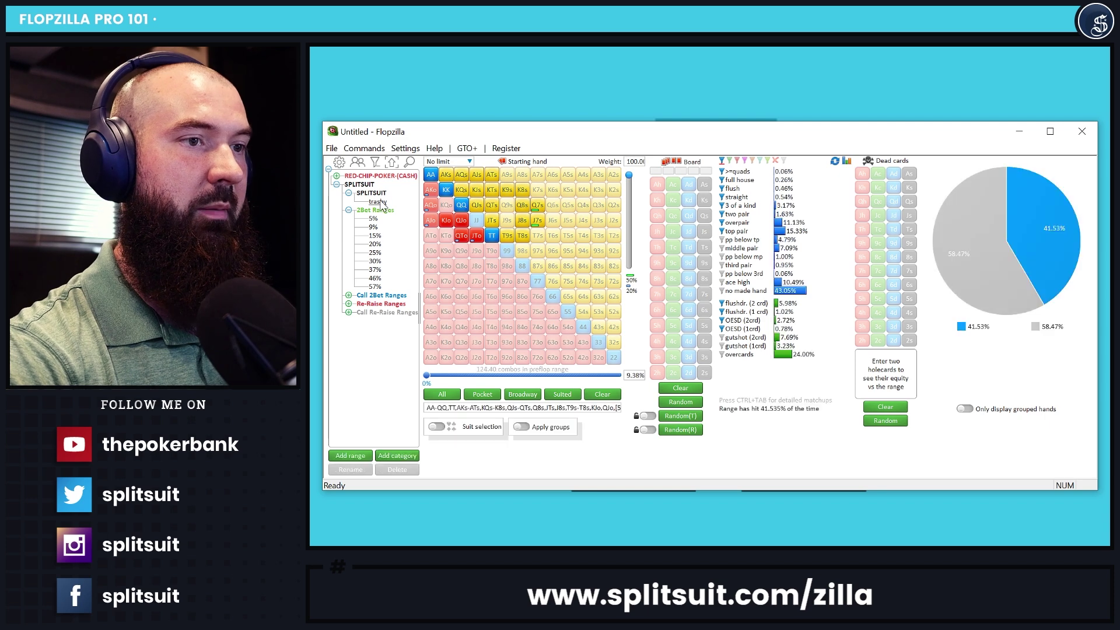
- Load the saved 'trashy' range into the grid, then delete its entry from the ranges tree
click(609, 399)
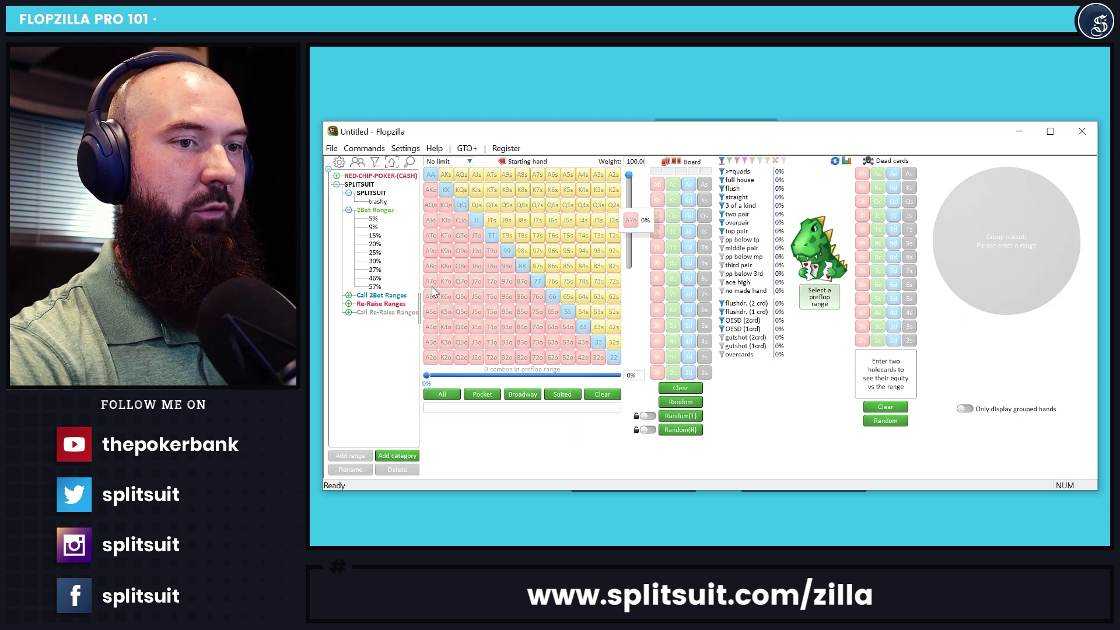
click(377, 245)
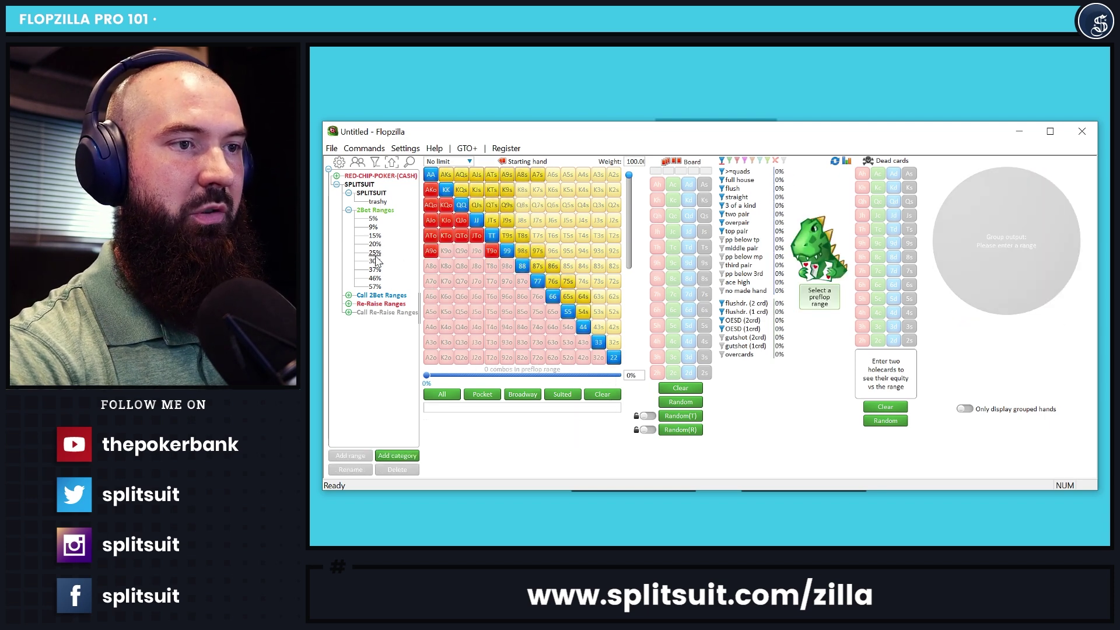
click(379, 202)
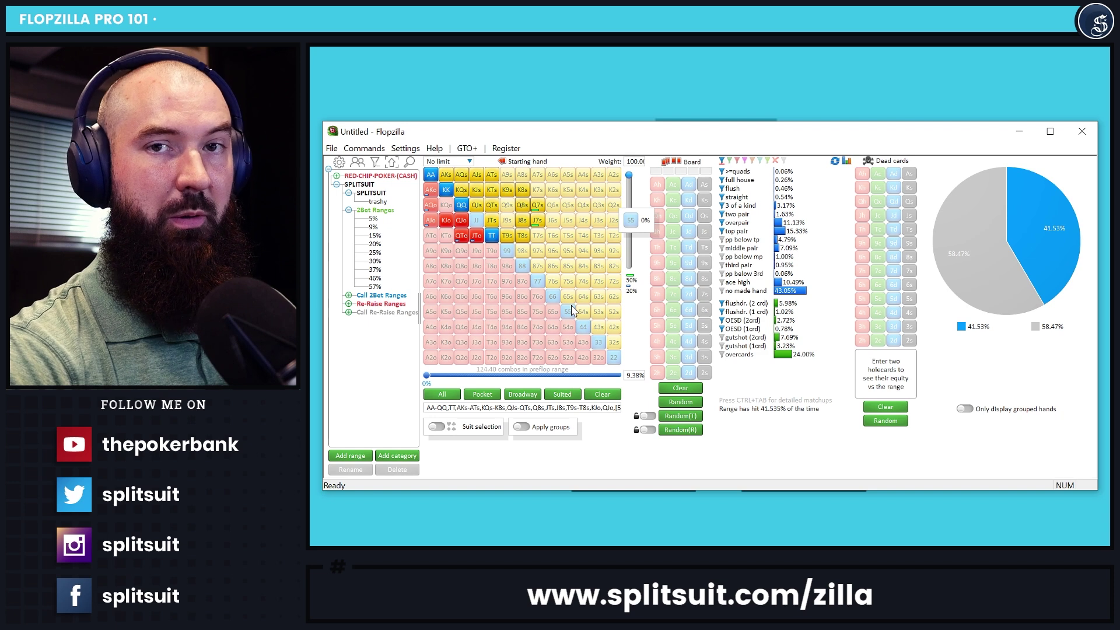
click(378, 202)
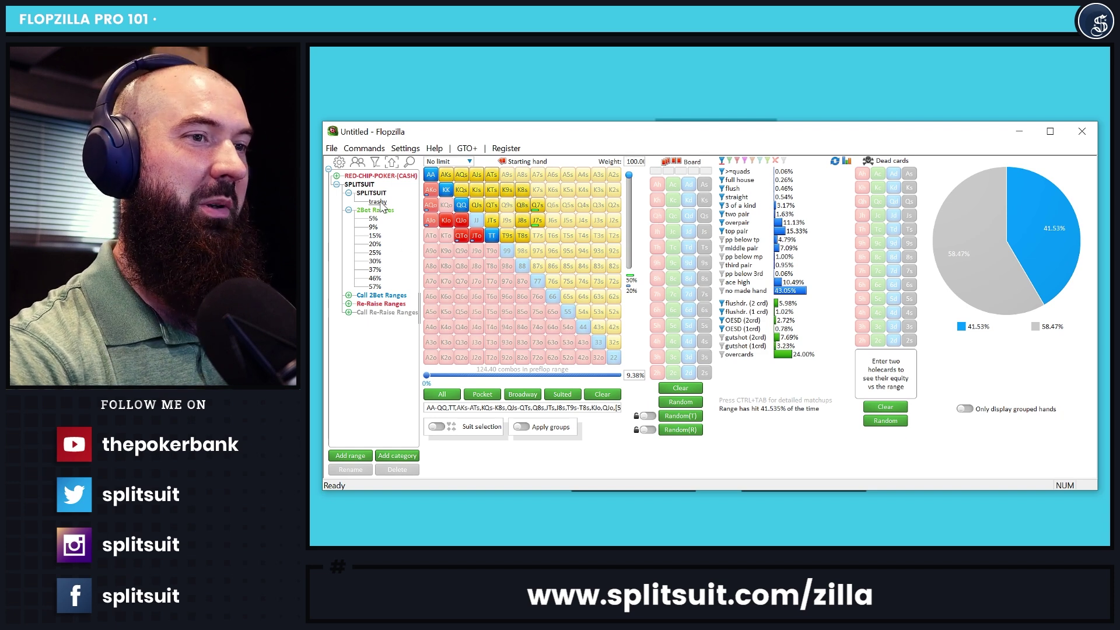
click(403, 470)
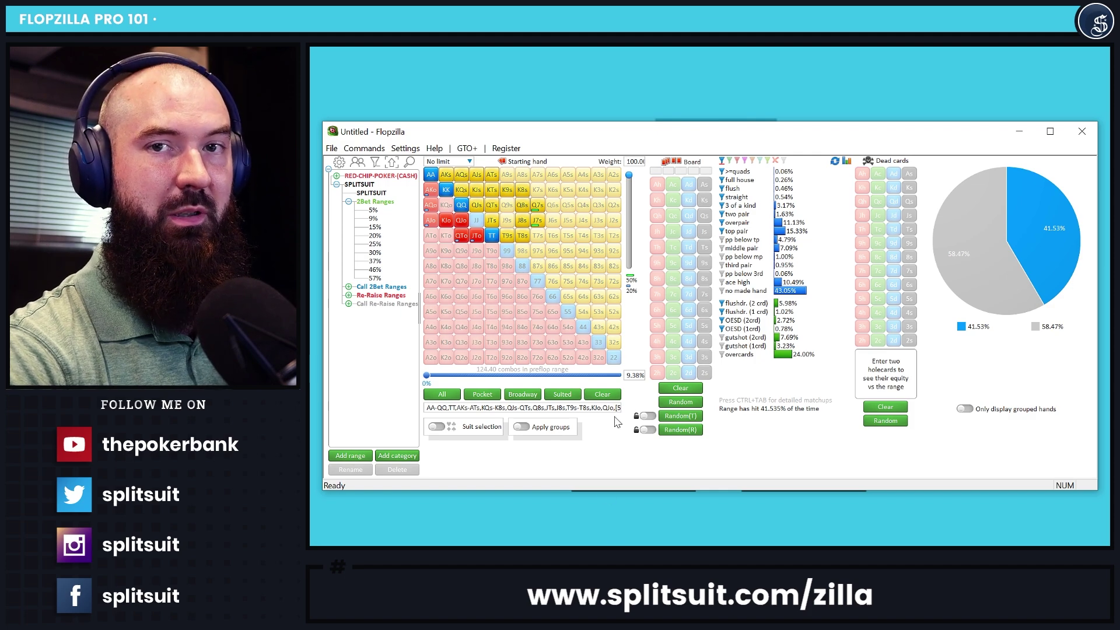
- Check the flushdr. (1 crd) and pp below mp breakdowns, then clear the range to 0 combos
click(792, 313)
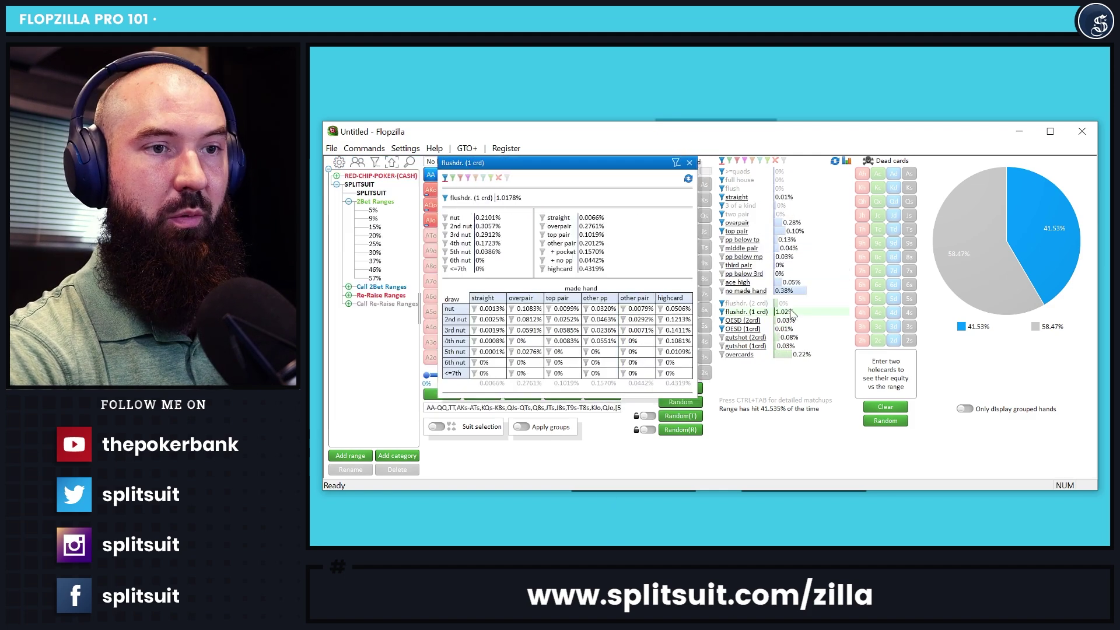
click(792, 313)
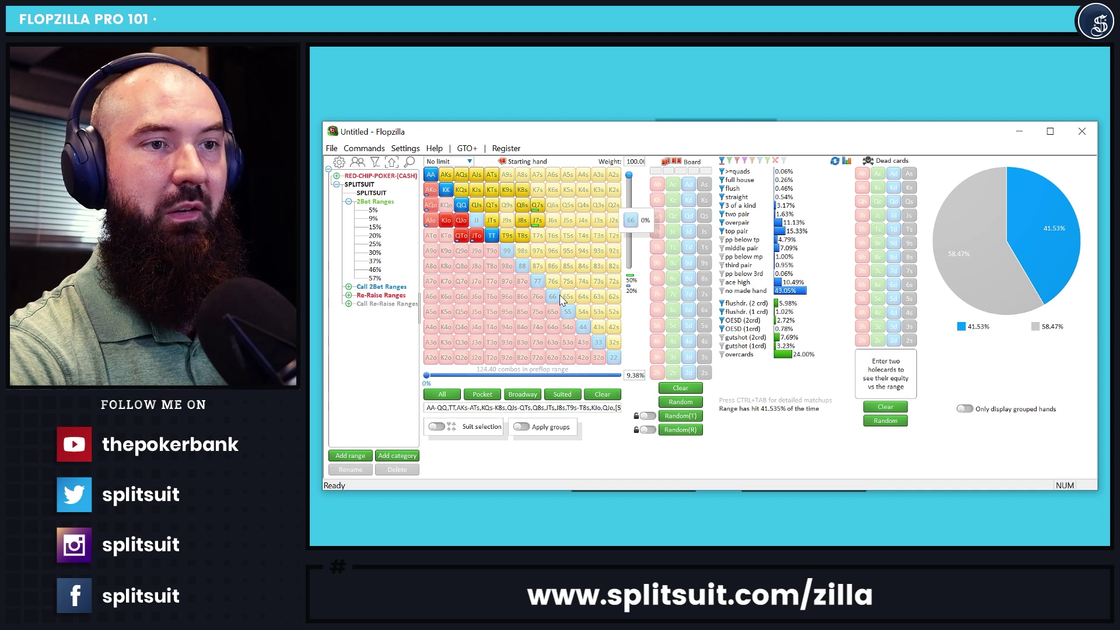
click(803, 259)
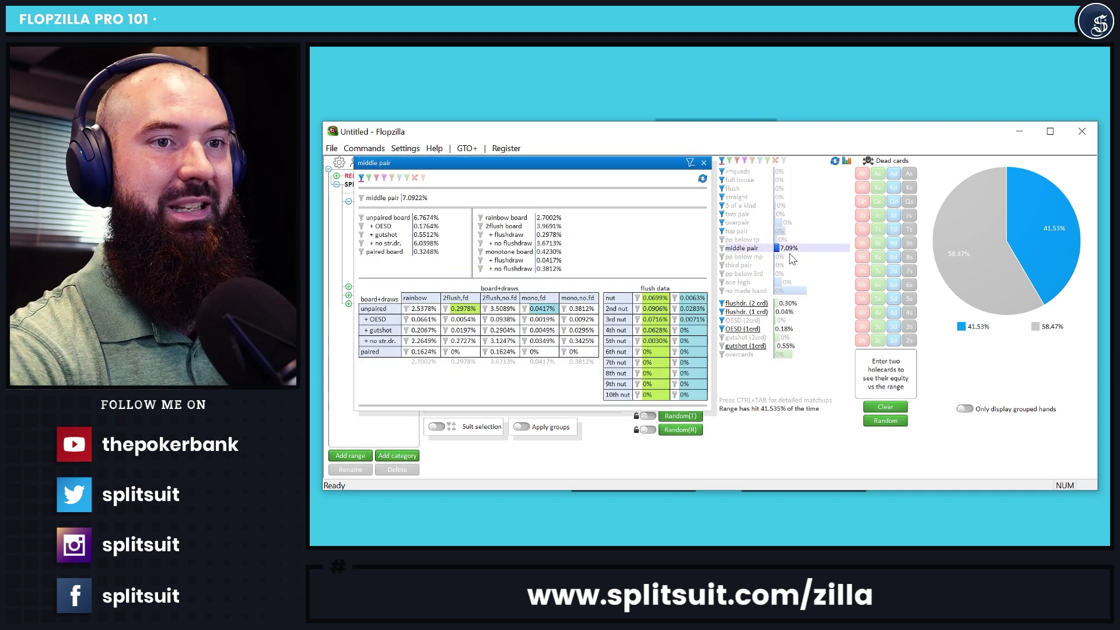
click(774, 262)
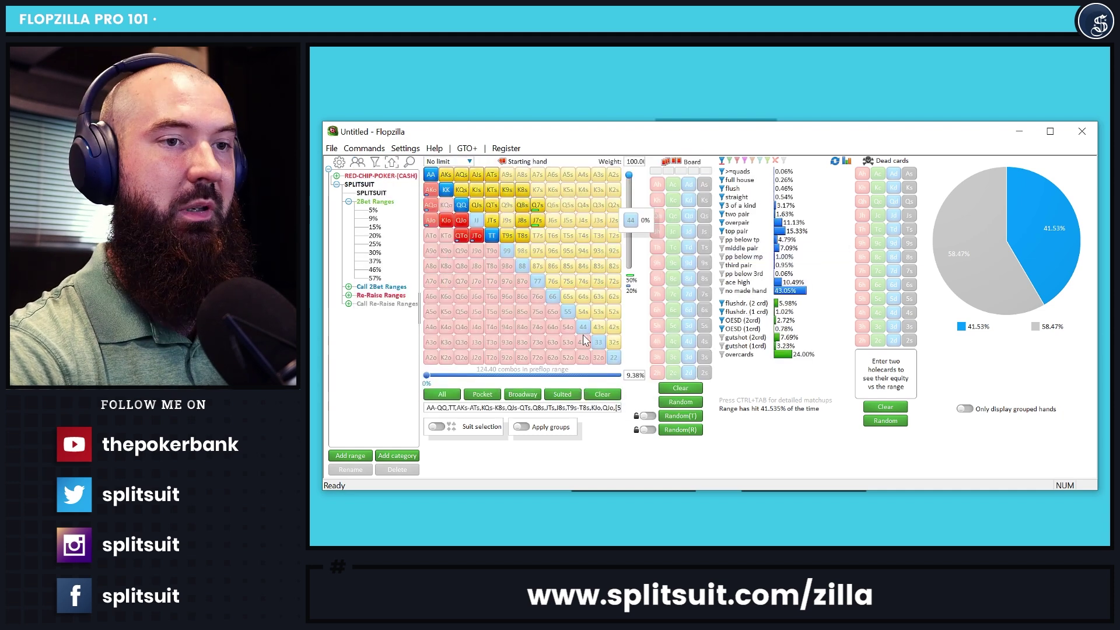
click(602, 395)
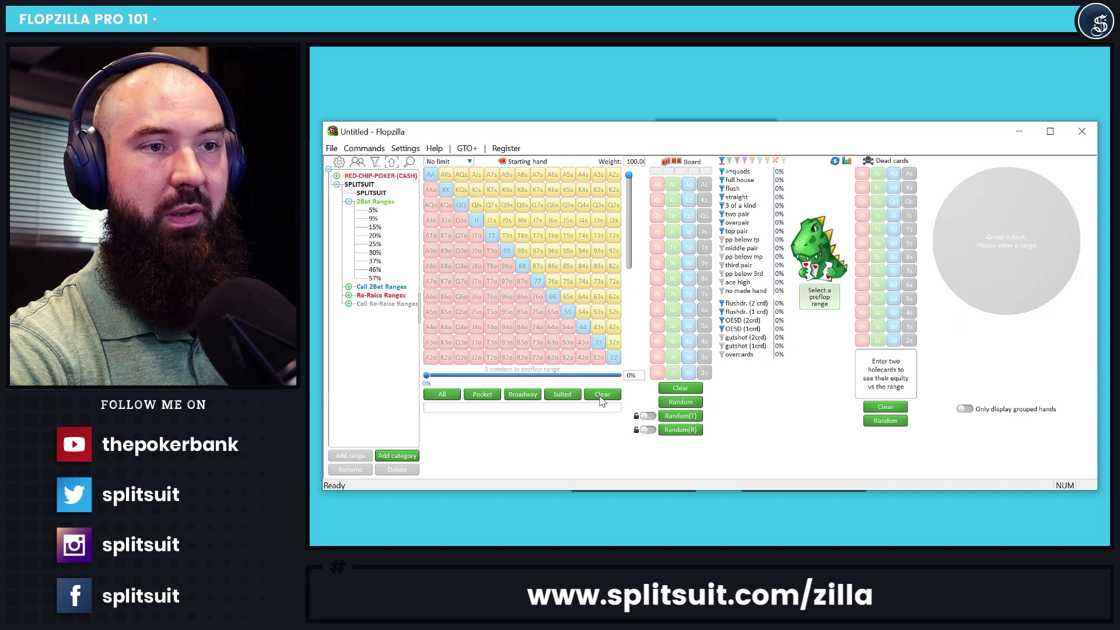
- Analyse TT alone via its gutshot, overpair and pp below tp stats, then switch to 87s
click(492, 236)
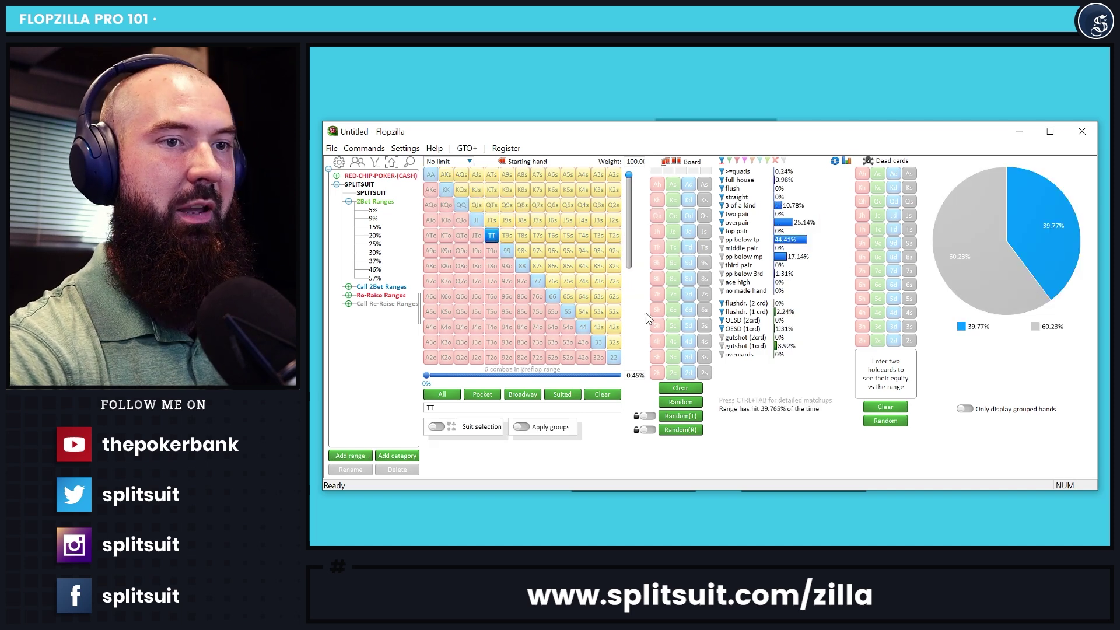
click(772, 349)
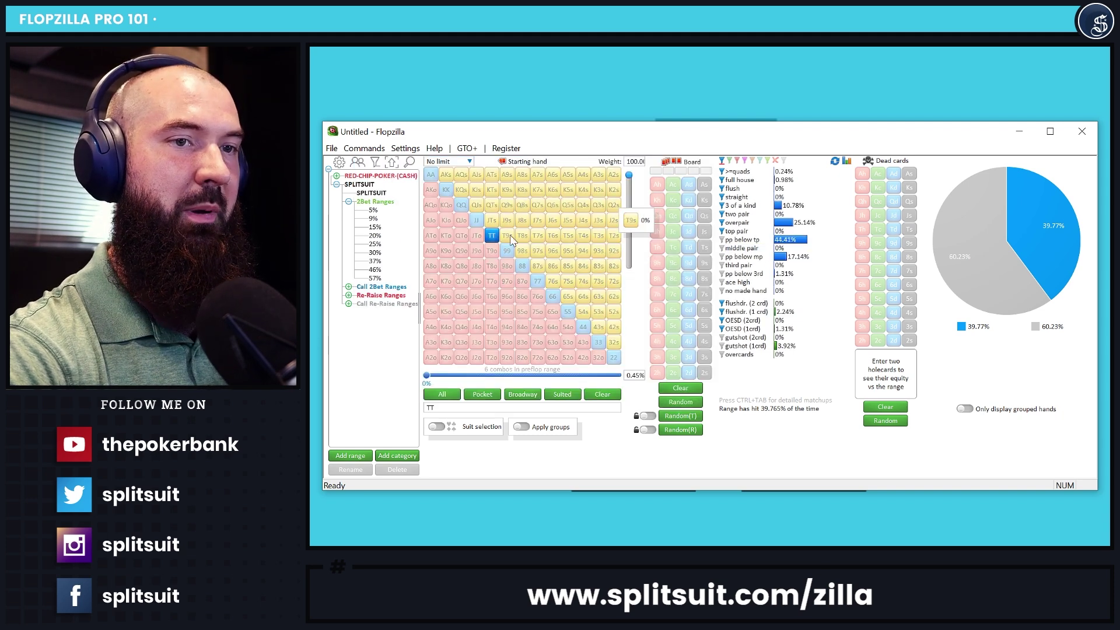
mouse_move(817, 221)
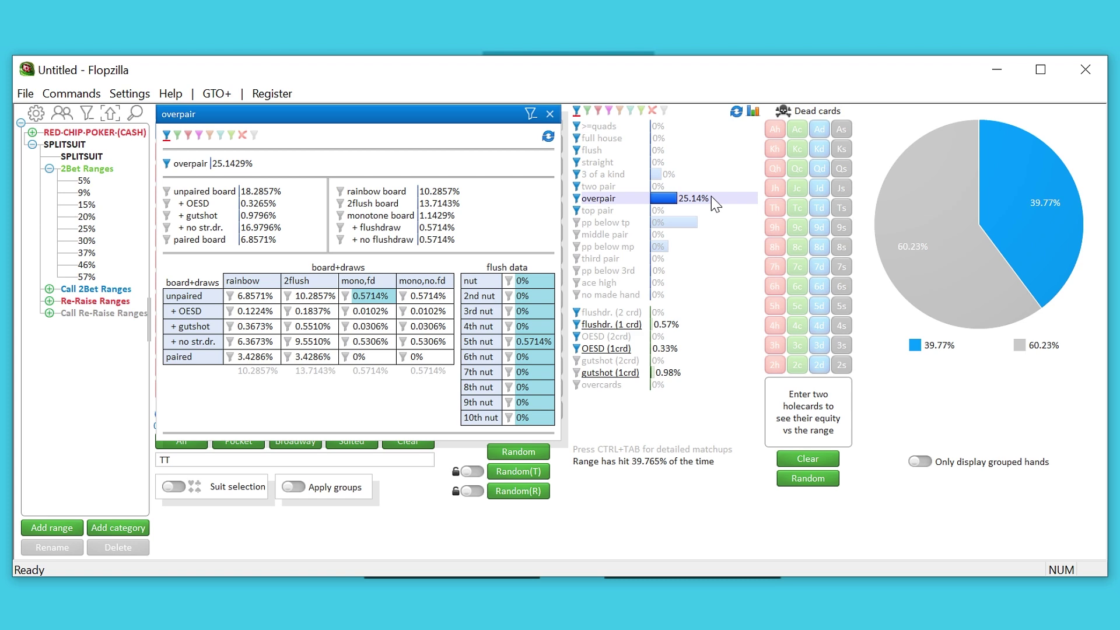
mouse_move(702, 223)
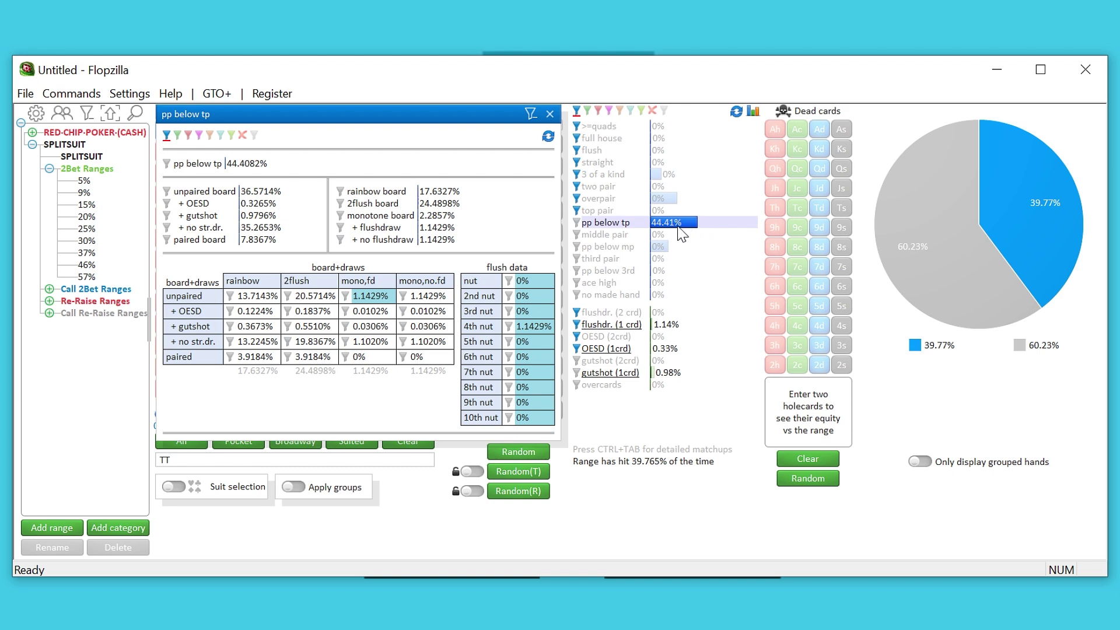
mouse_move(246, 223)
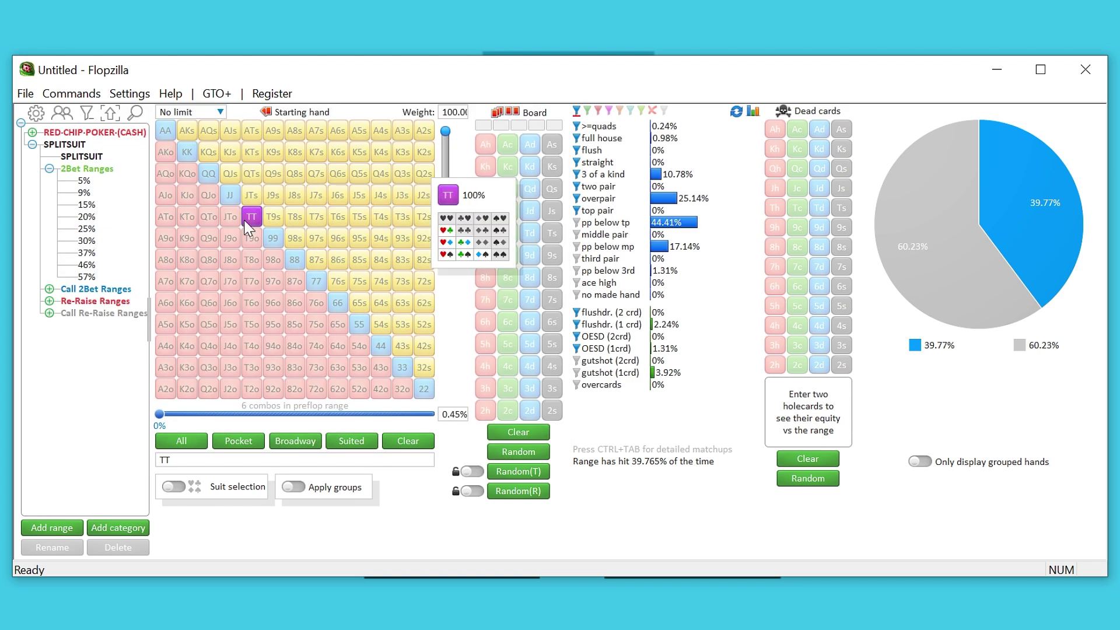
mouse_move(320, 267)
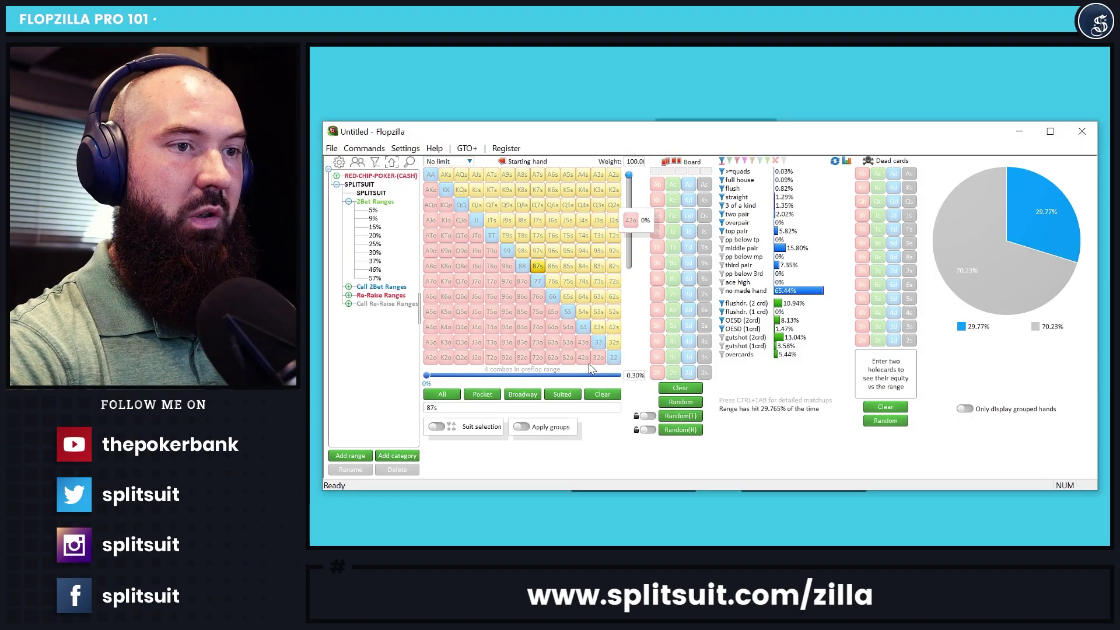
- Load the 20% 2-bet range AA-66,AKs-AJs,KQs,AKo-AJo,KQo and review its overpair breakdown
mouse_move(90, 219)
click(377, 239)
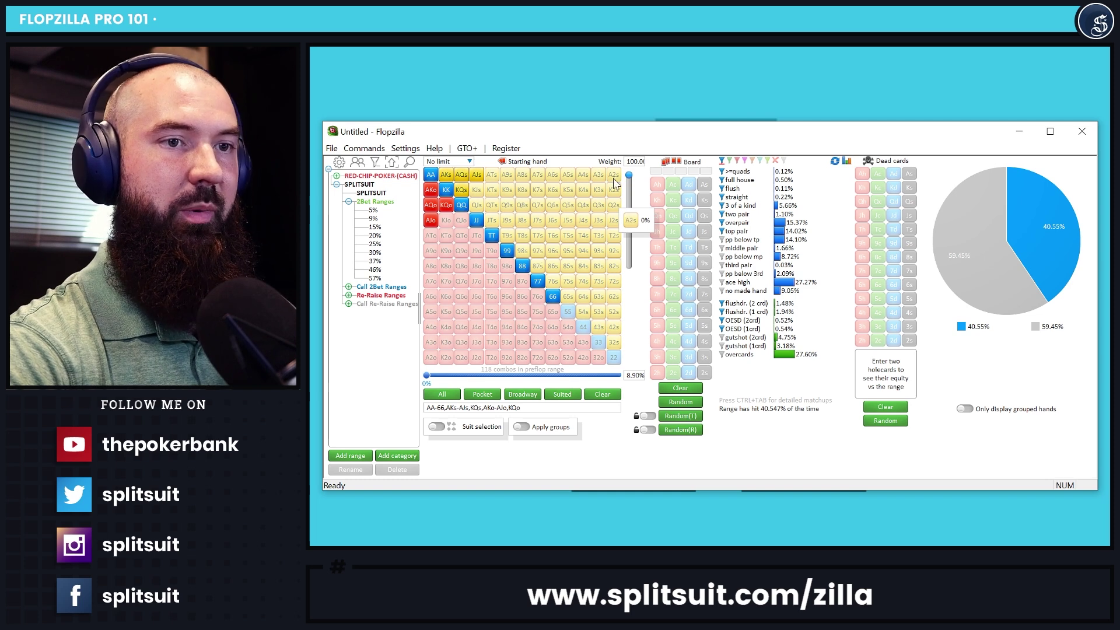
click(843, 225)
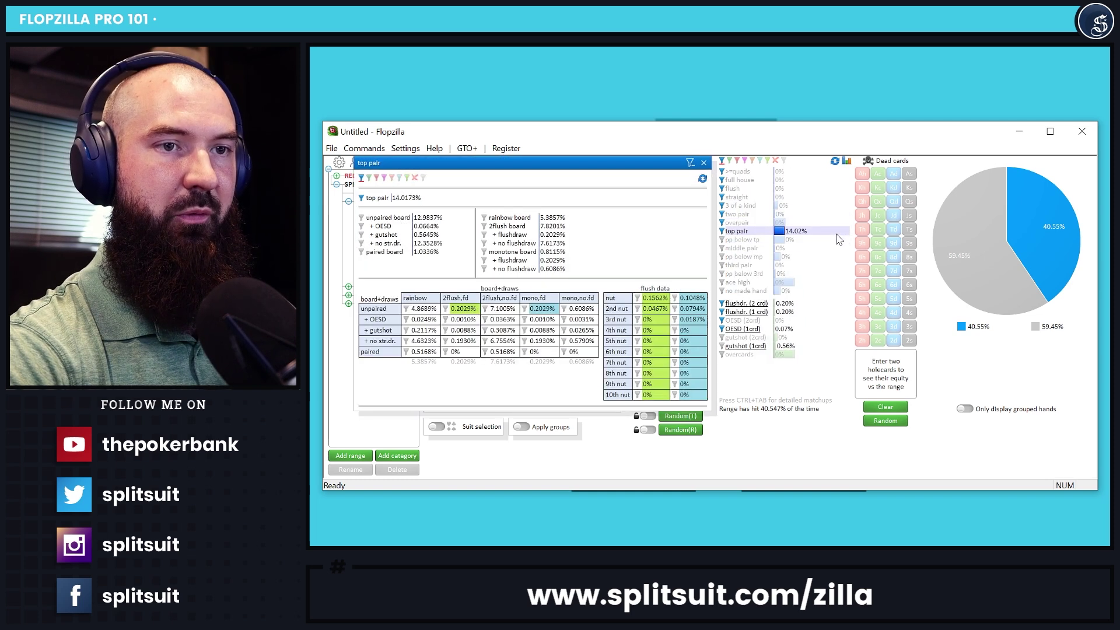
mouse_move(837, 241)
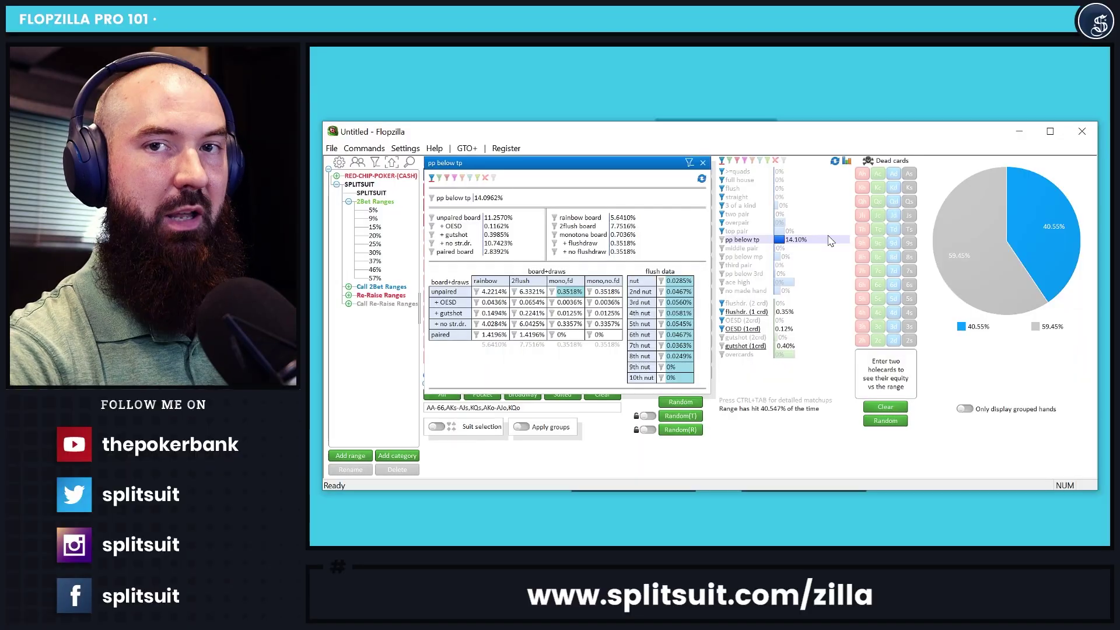
key(Escape)
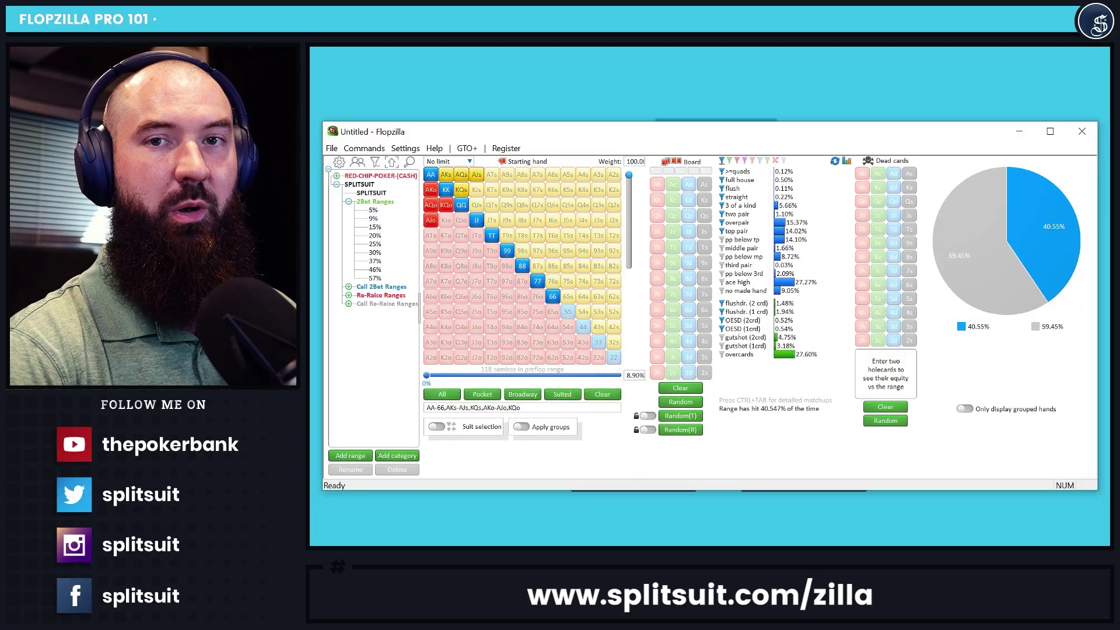
- In the Flop breakdown tool, exclude paired-top, paired-bottom and trip flops
click(846, 162)
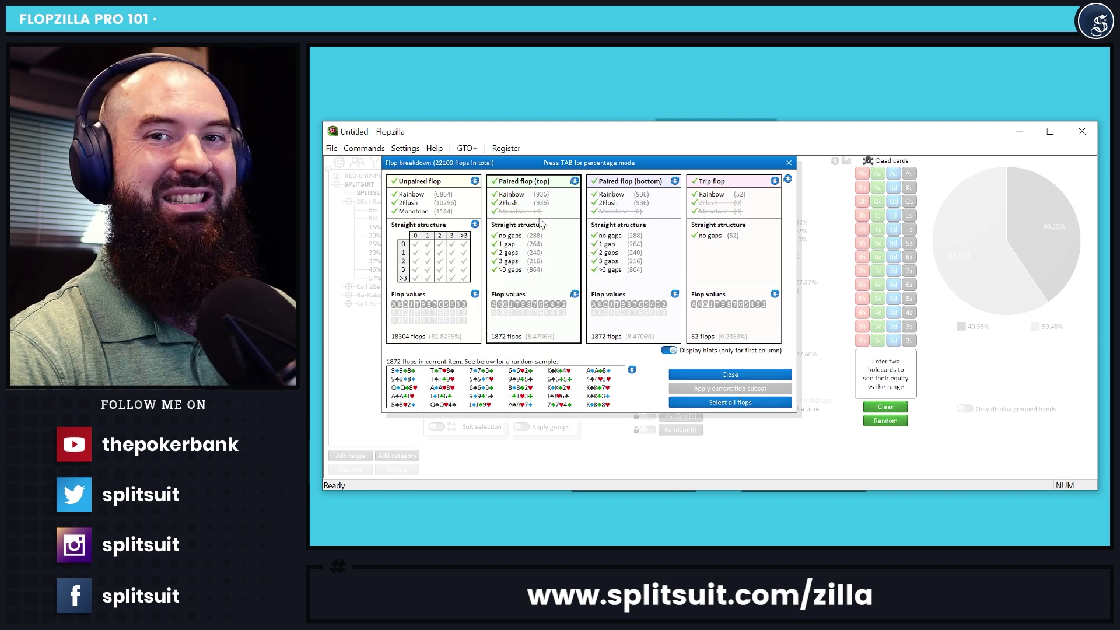
click(429, 182)
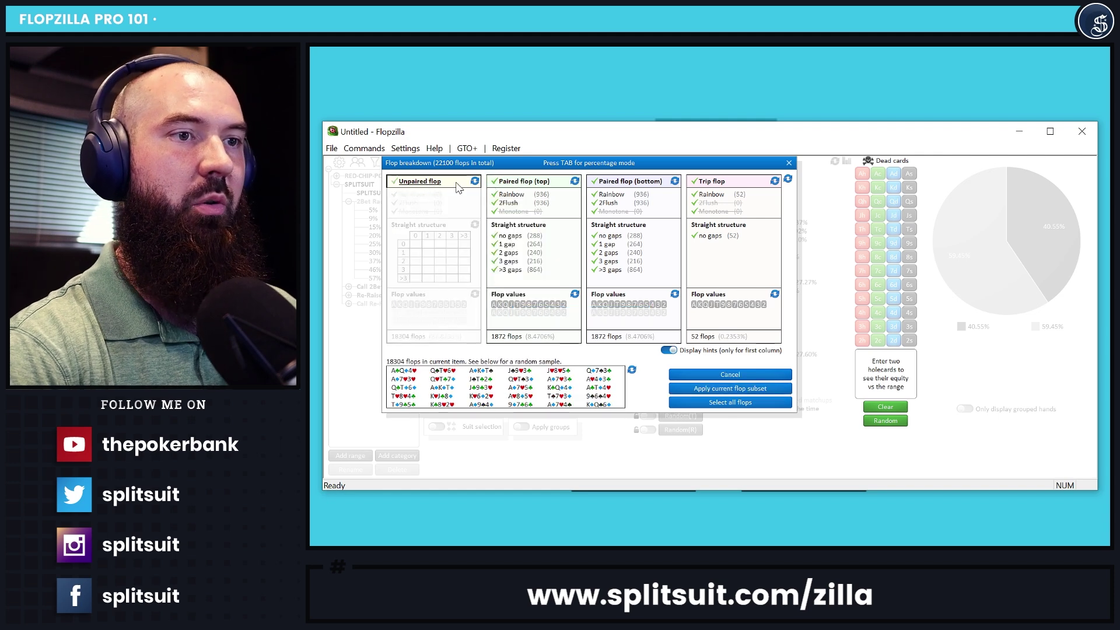
click(429, 182)
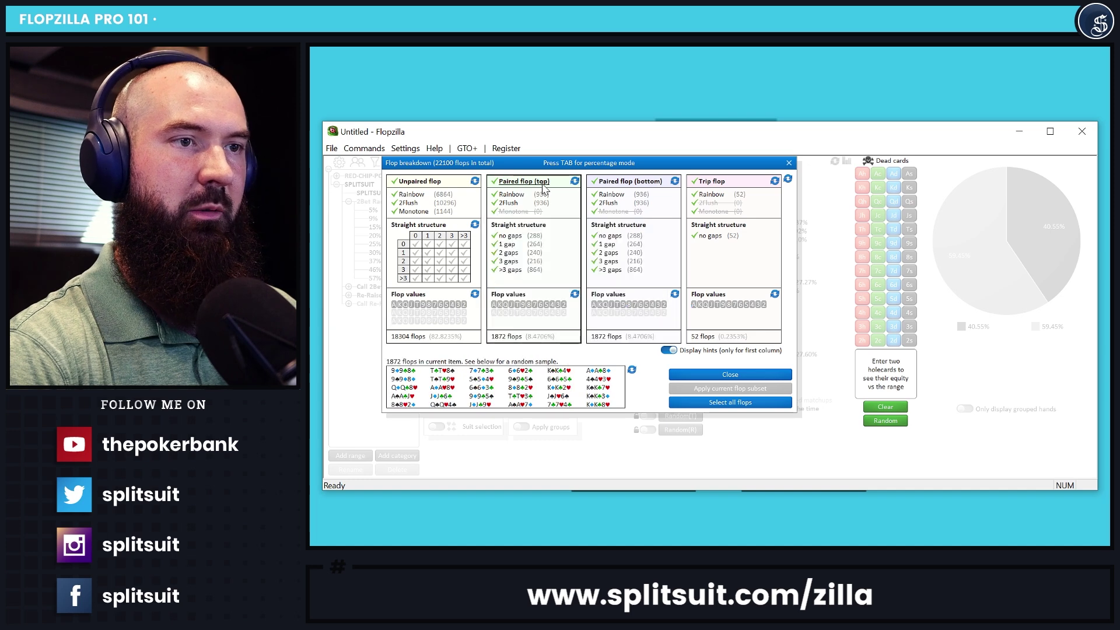
click(524, 182)
click(629, 182)
click(717, 182)
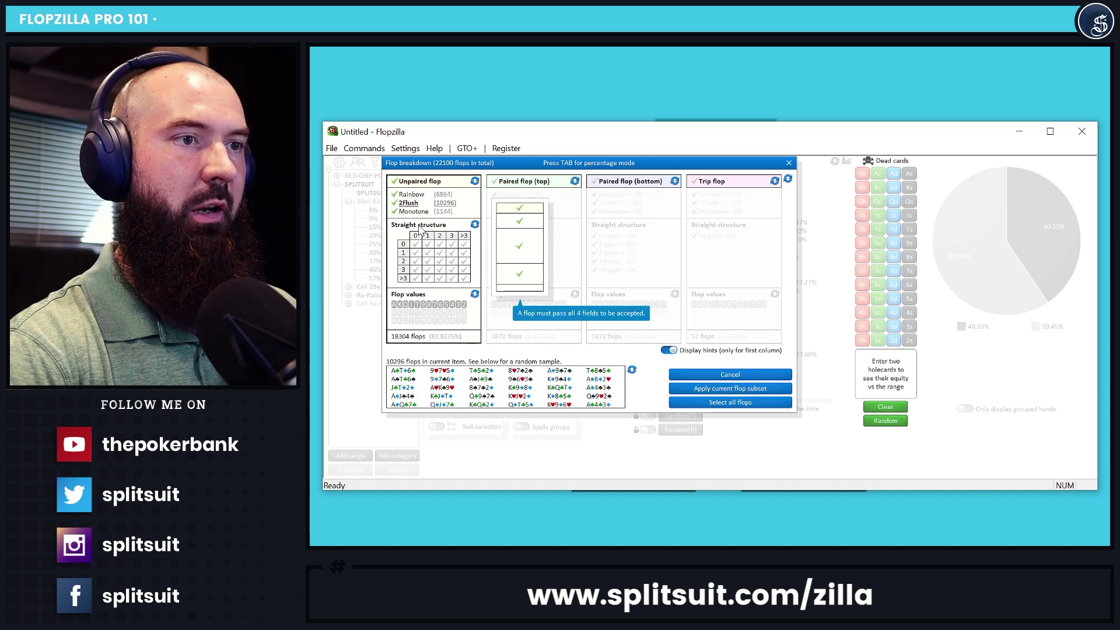
- Limit flop values to A–J high, selecting 12928 of 22100 flops
drag(395, 305, 412, 305)
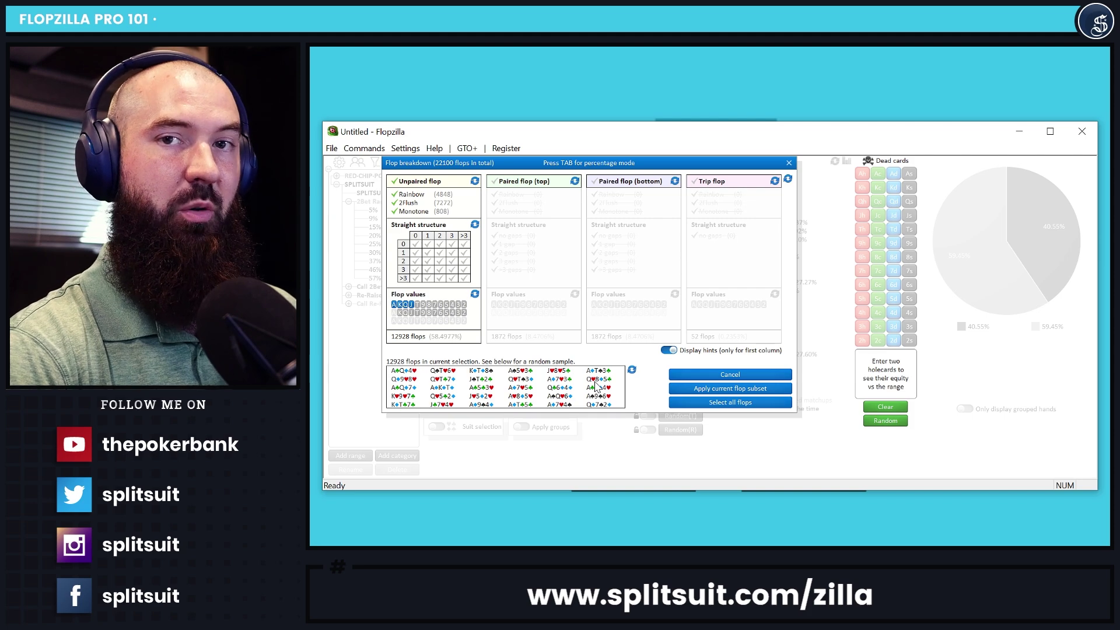
click(789, 163)
mouse_move(786, 318)
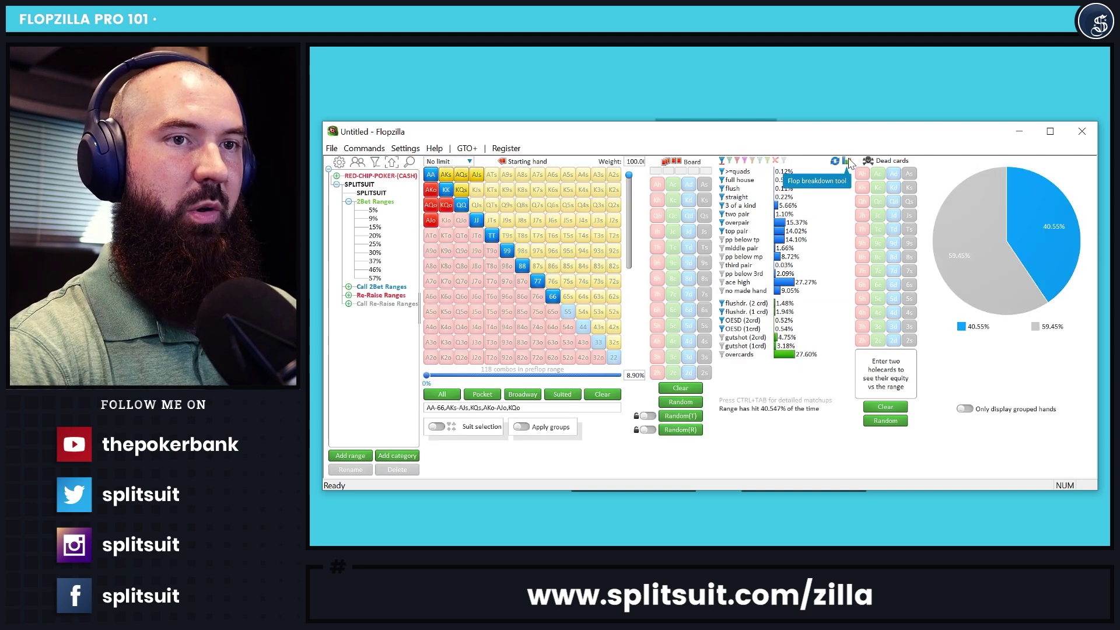
click(848, 162)
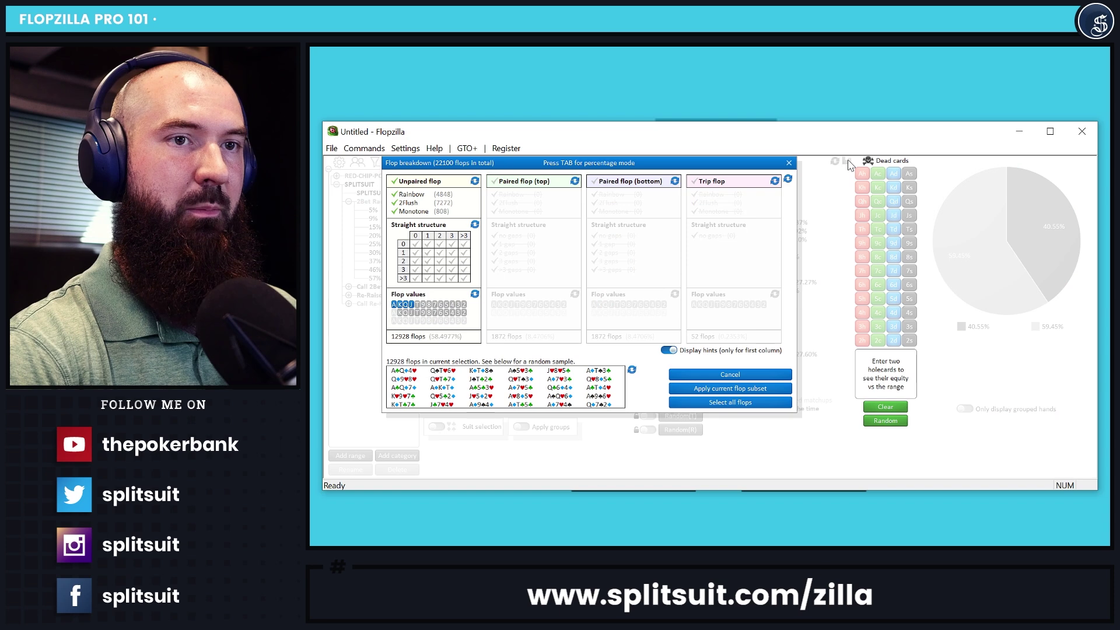
- Apply the unpaired A–J-high flop subset (43.18% hit), then bring up the poker-table graphic
click(721, 388)
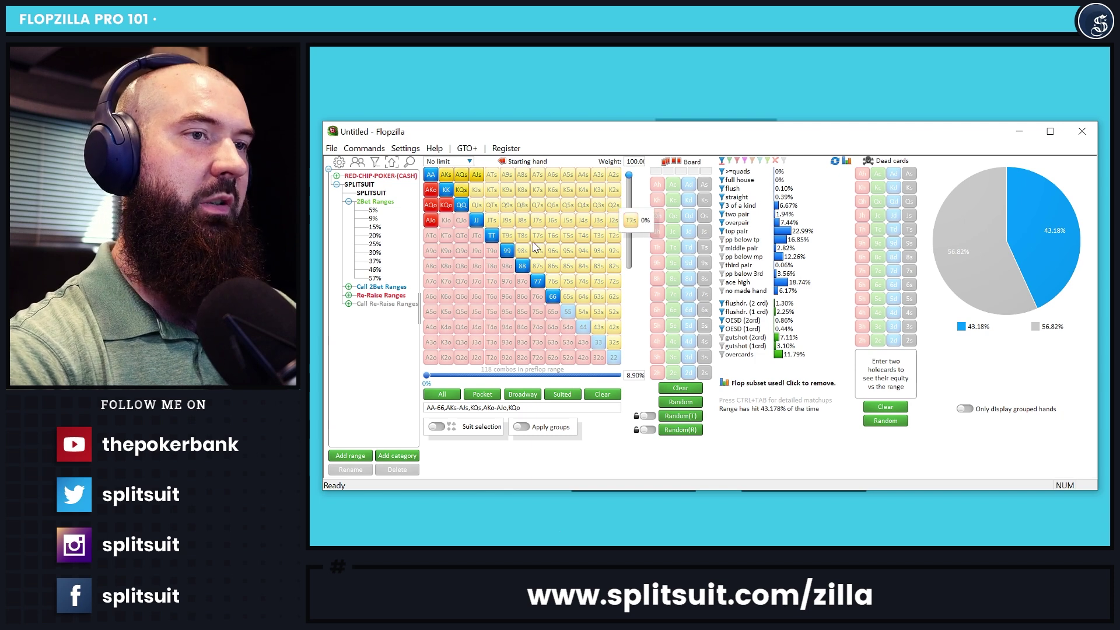
mouse_move(505, 243)
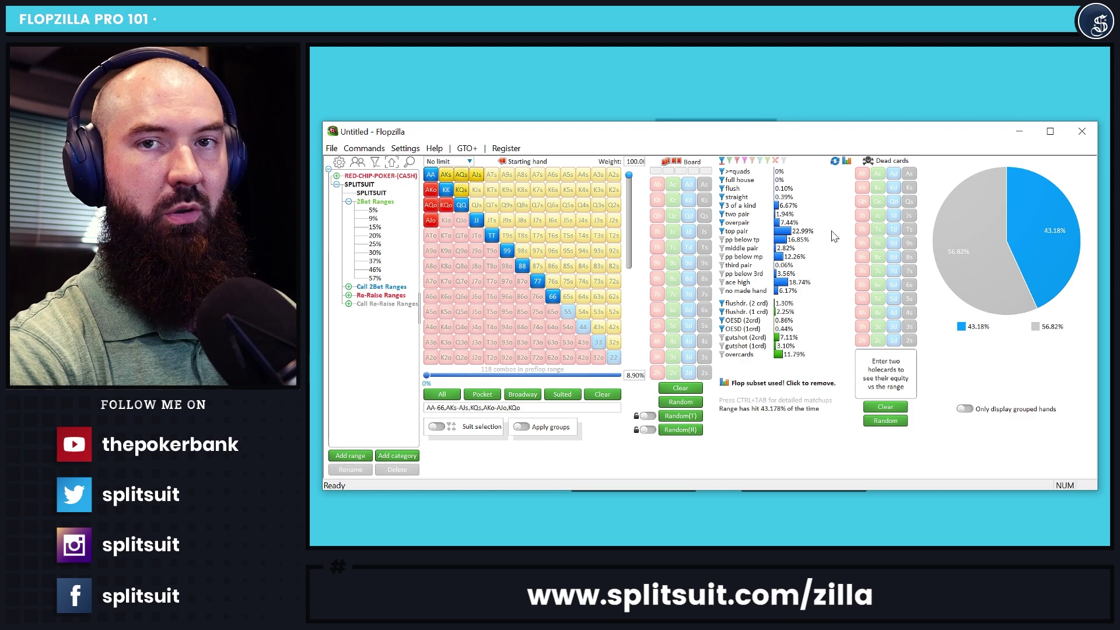
click(618, 93)
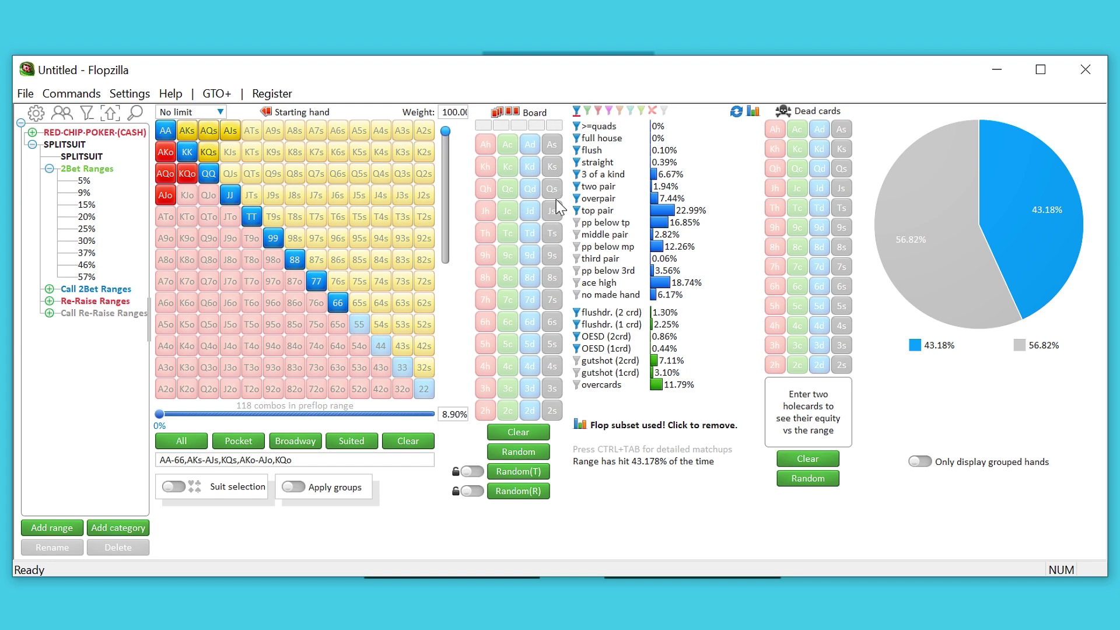
- Enter the Js 5d 4c flop and Td 9d as dead holecards, giving 21.824% equity
click(554, 207)
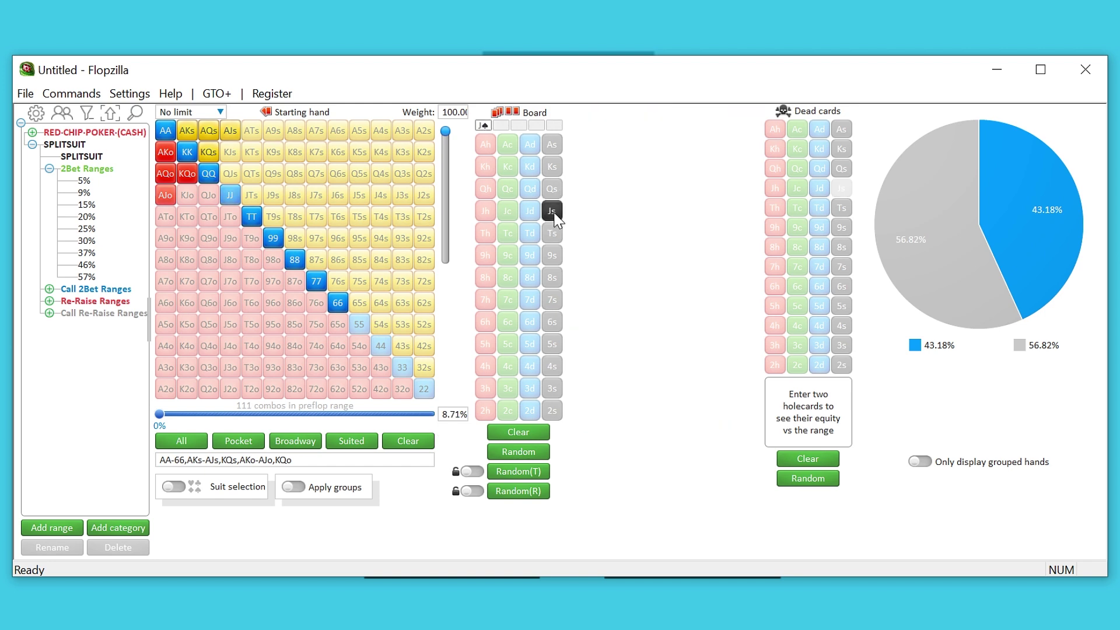
click(528, 345)
click(509, 366)
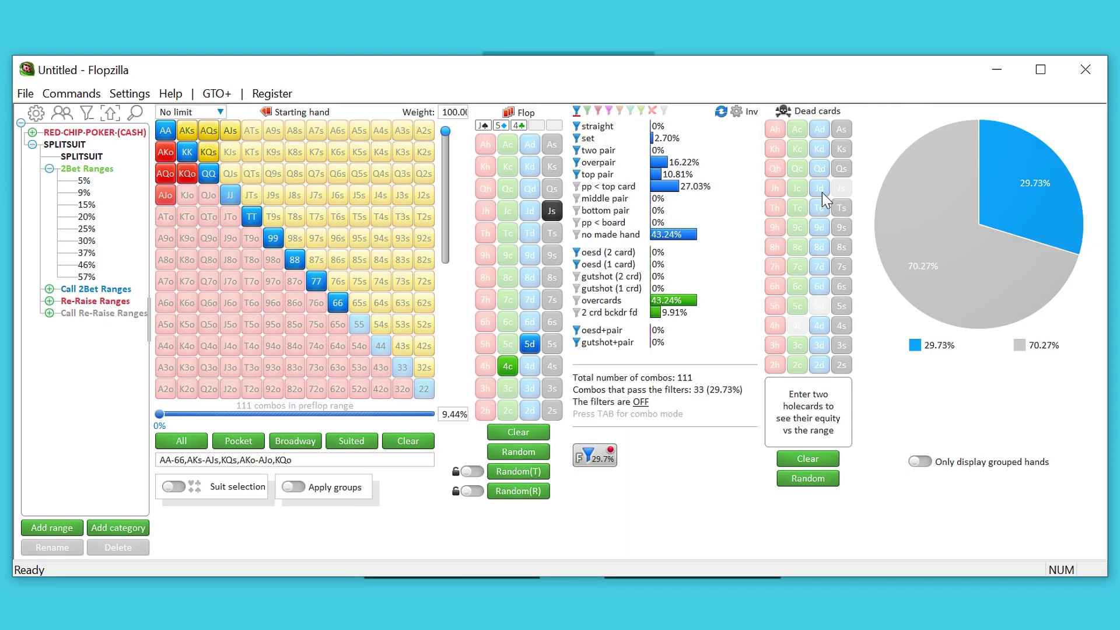
click(821, 209)
click(820, 228)
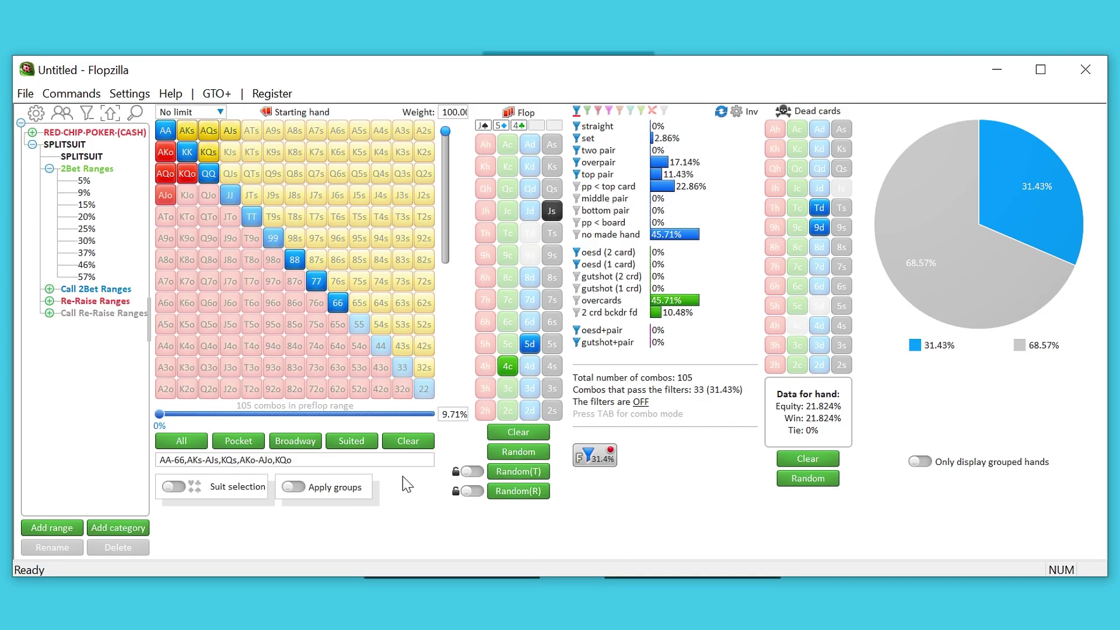
- Load the 20% 2Bet range, a 216-combo AA-22 range raising T9 equity to 23.002%
click(88, 216)
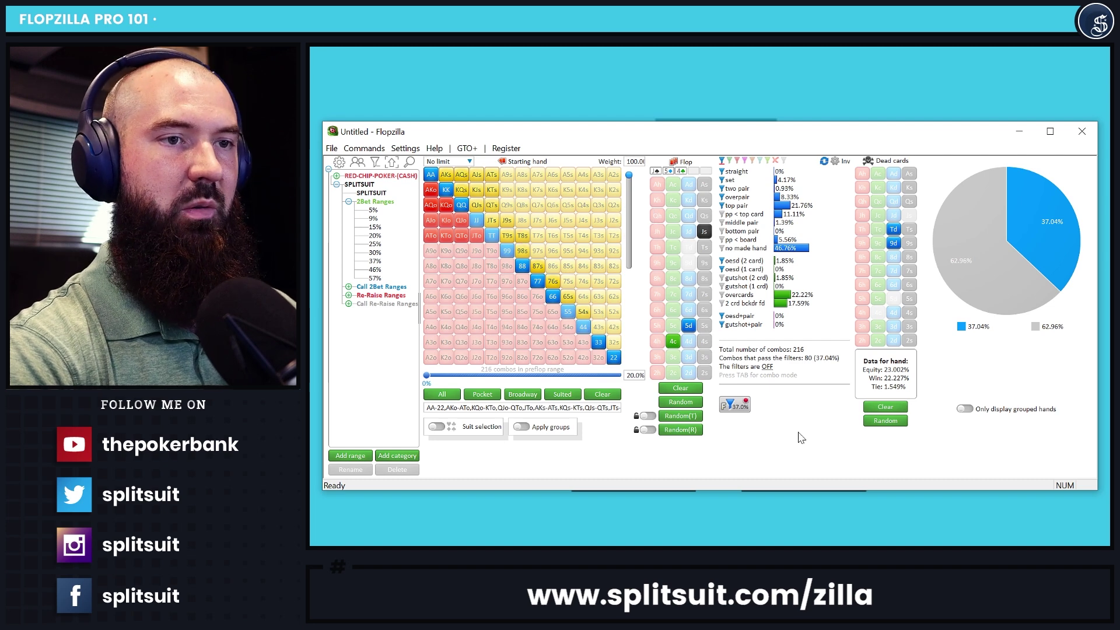
mouse_move(785, 224)
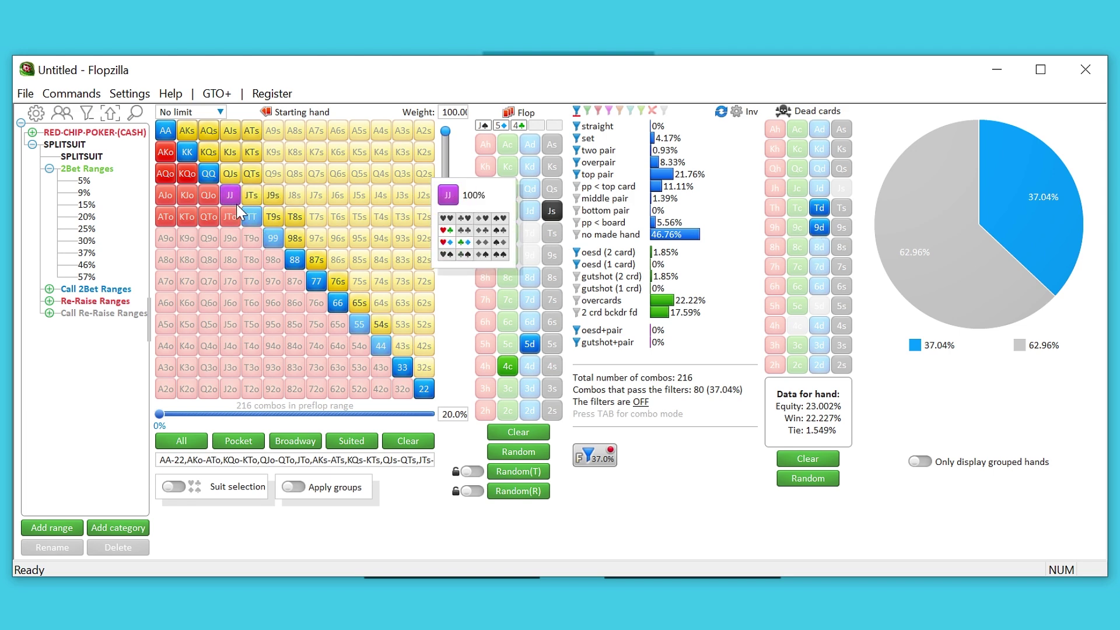
mouse_move(249, 223)
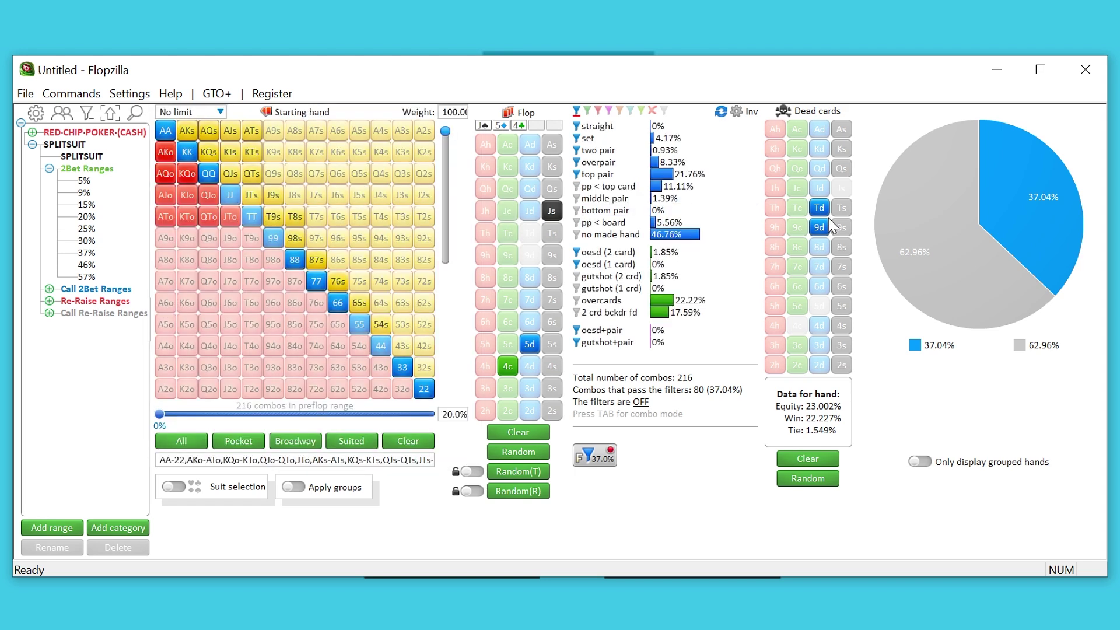
mouse_move(314, 222)
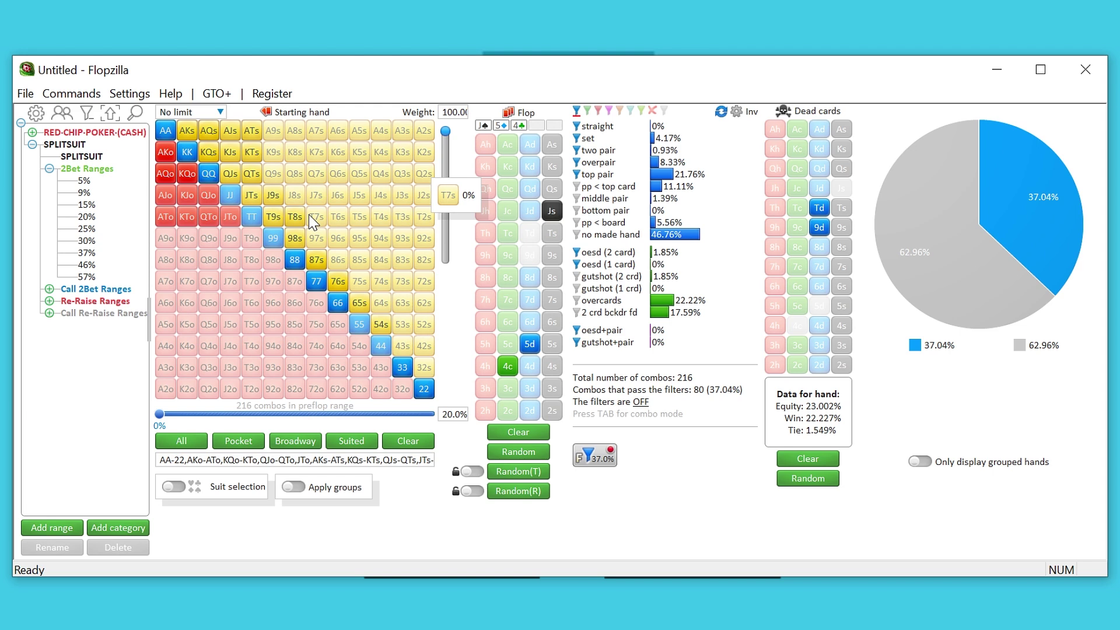
mouse_move(411, 282)
mouse_move(285, 336)
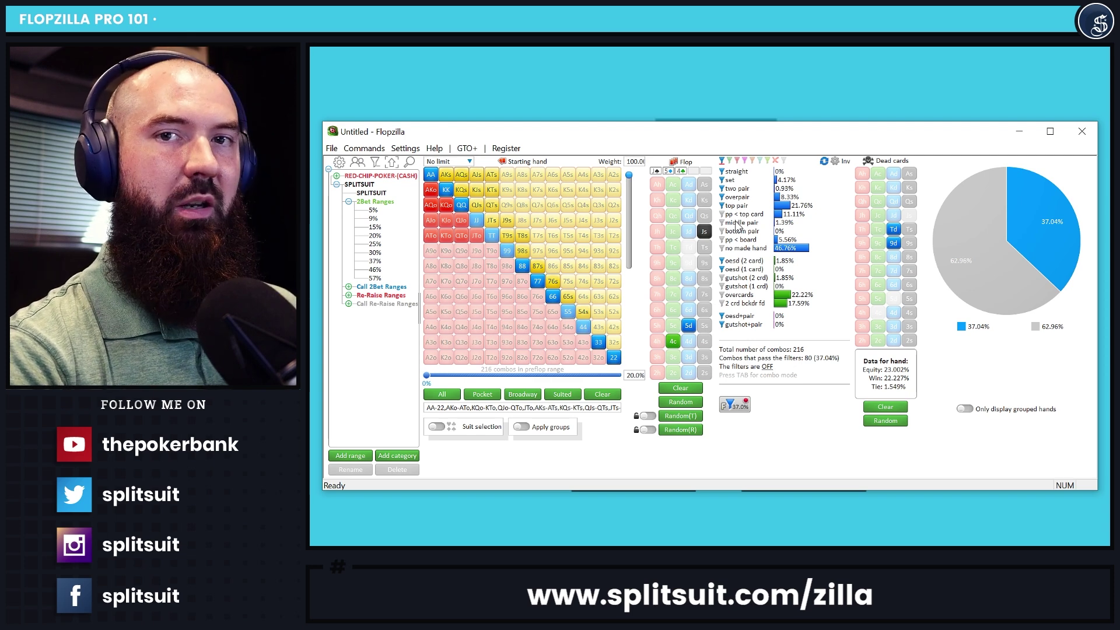
key(alt+Tab)
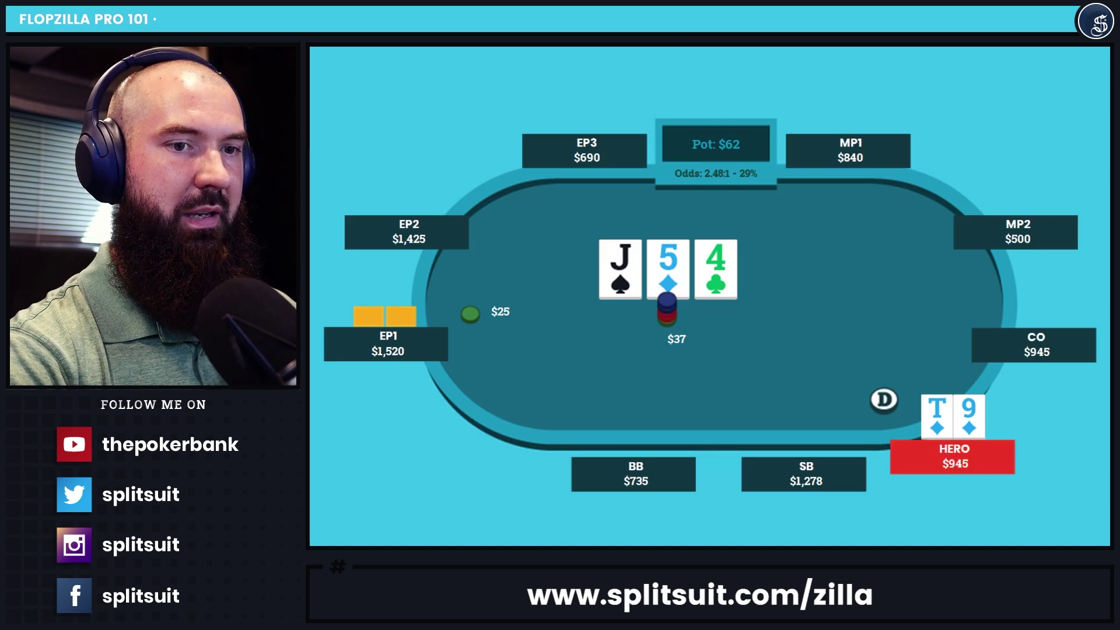
key(Left)
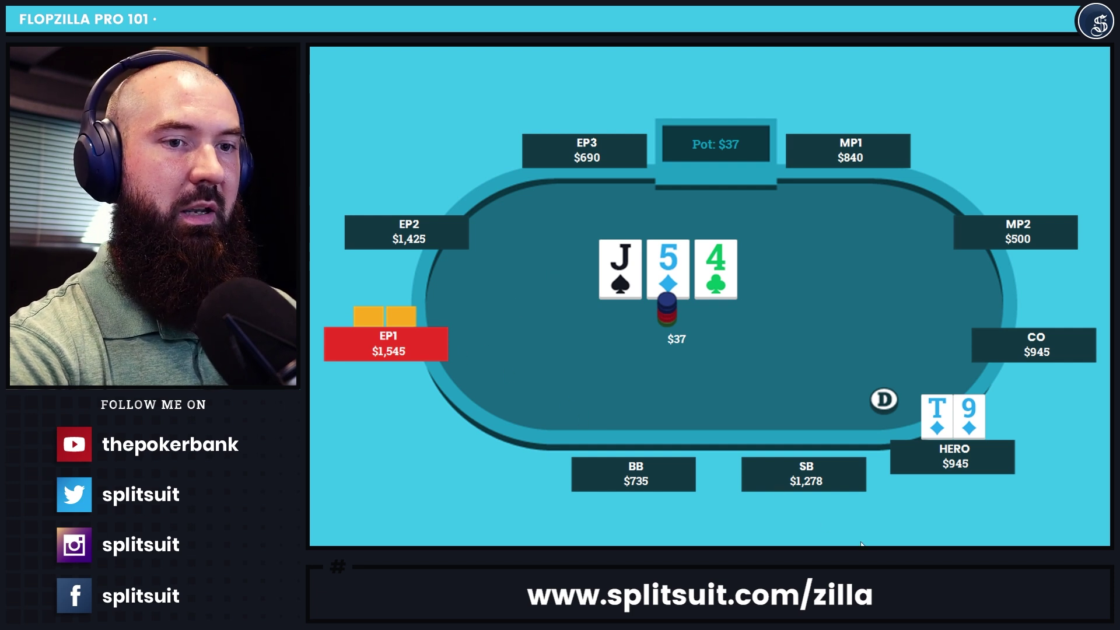
key(Right)
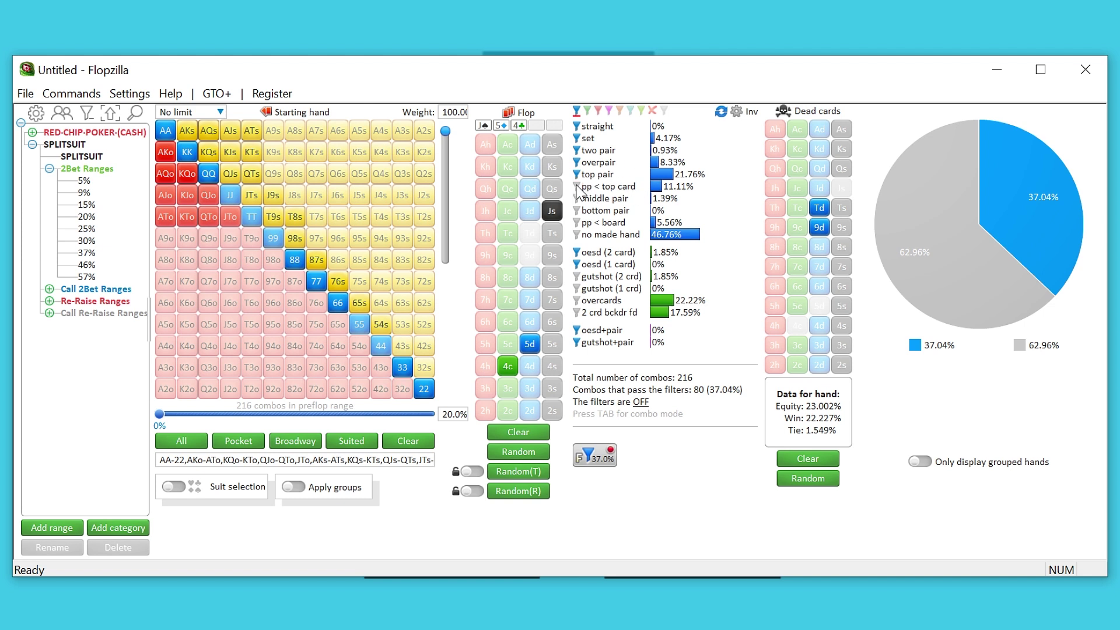
- Add pp < top card, gutshot (2 crd), gutshot (1 crd) and 2 crd bckdr fd filters
click(578, 187)
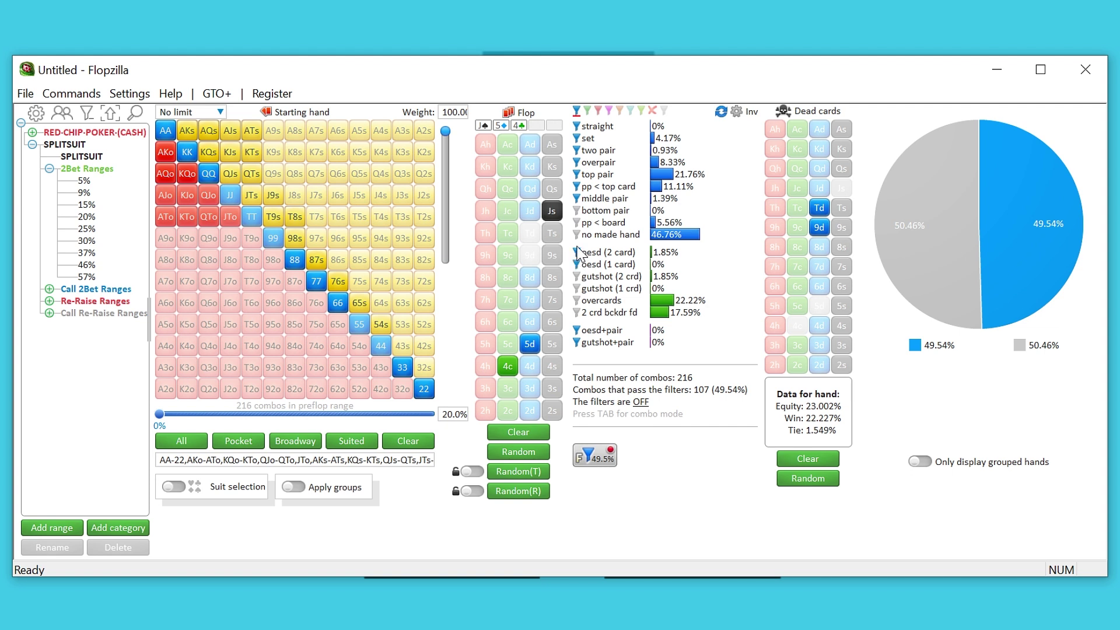
click(577, 277)
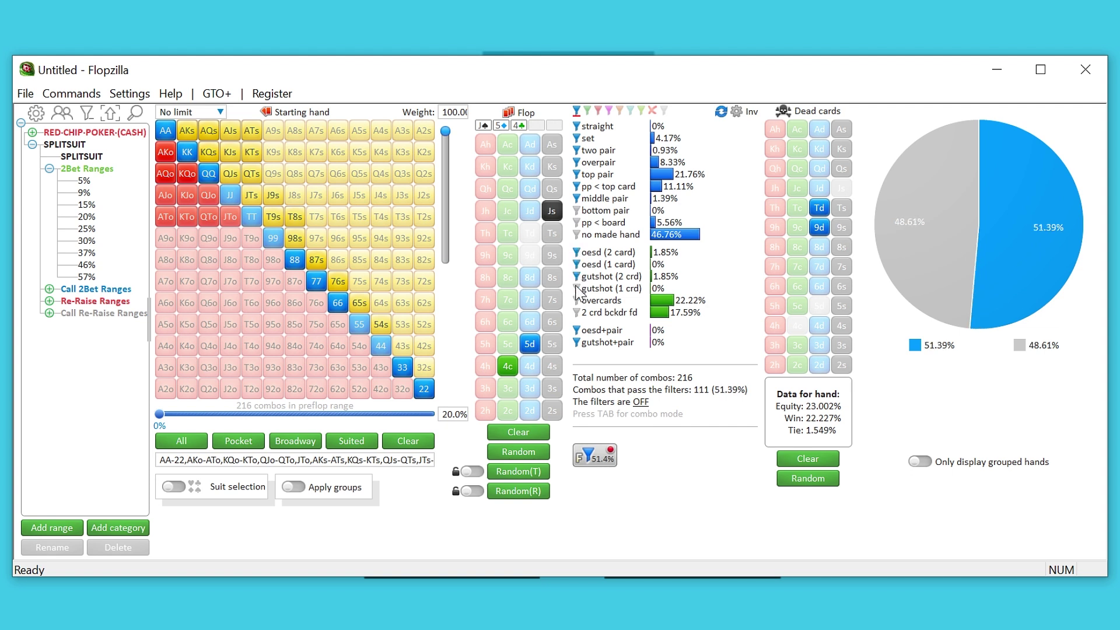
click(577, 288)
click(577, 313)
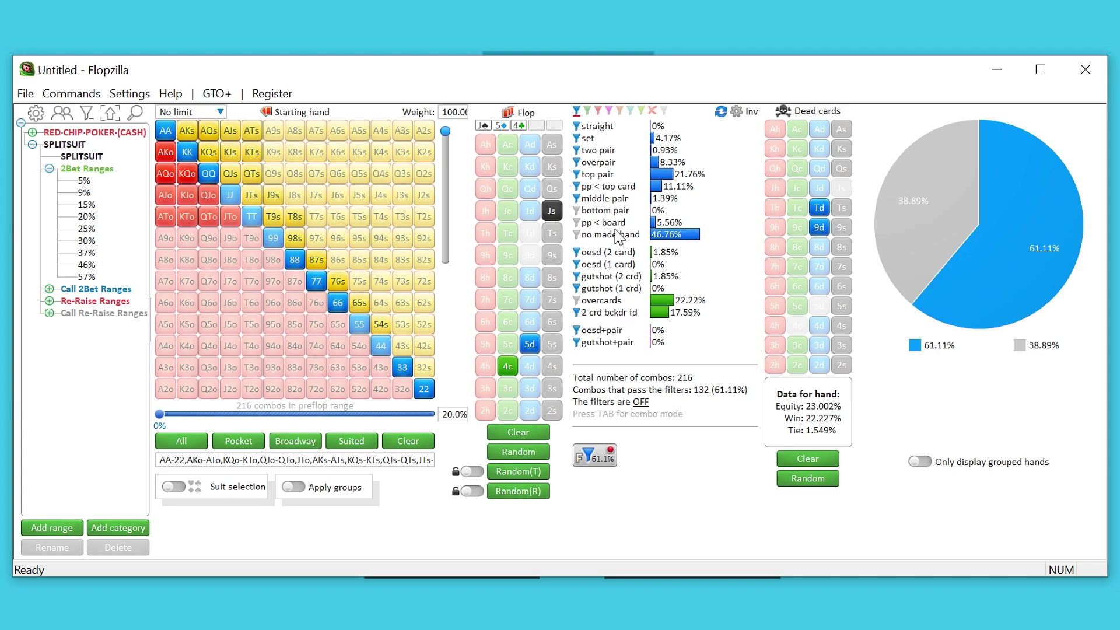